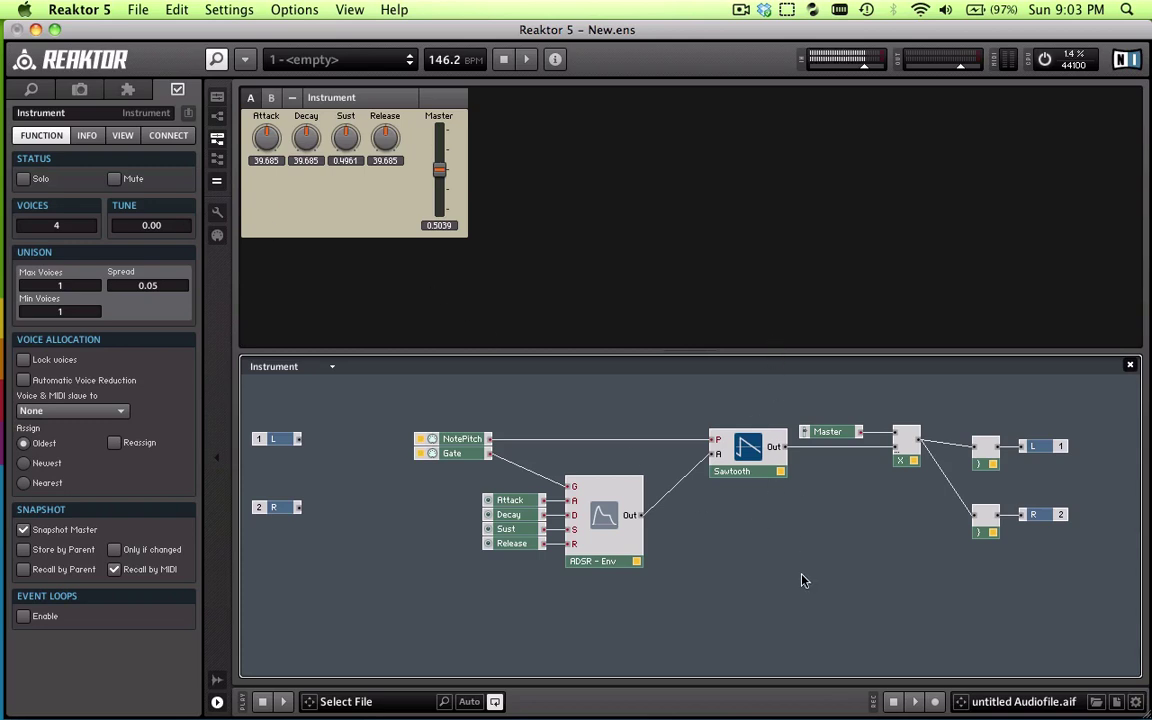
- Add a Switch module from Built-In Module > Panel to the instrument
right_click(776, 529)
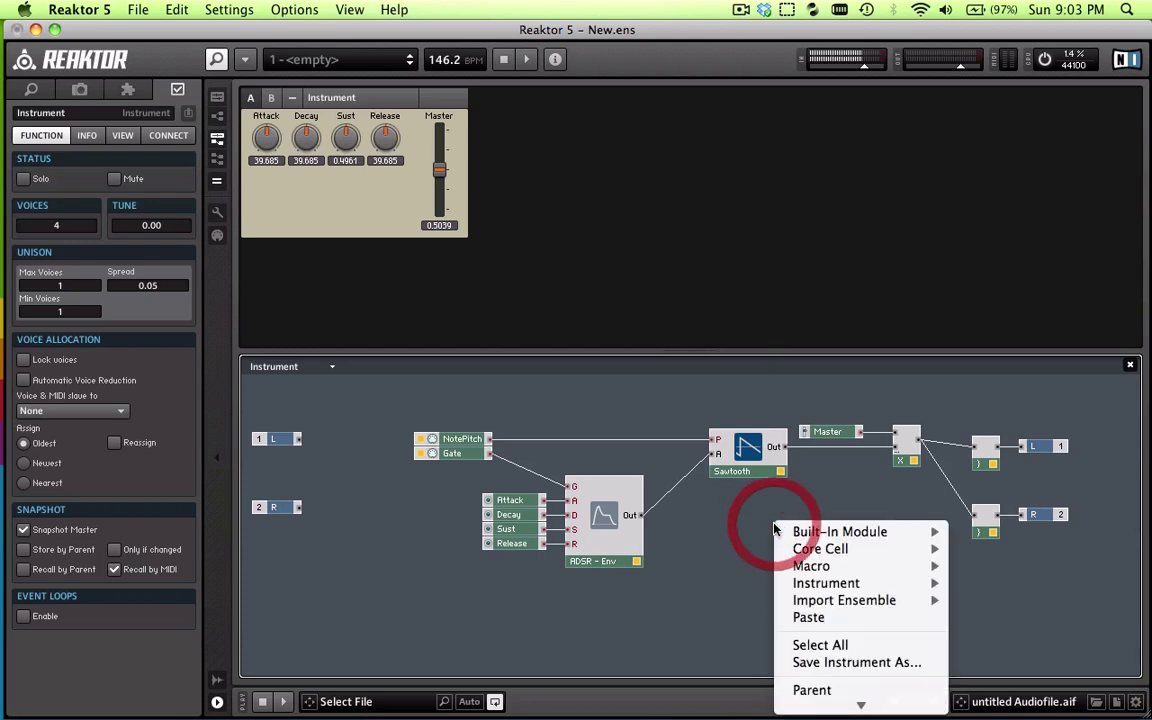
mouse_move(792, 531)
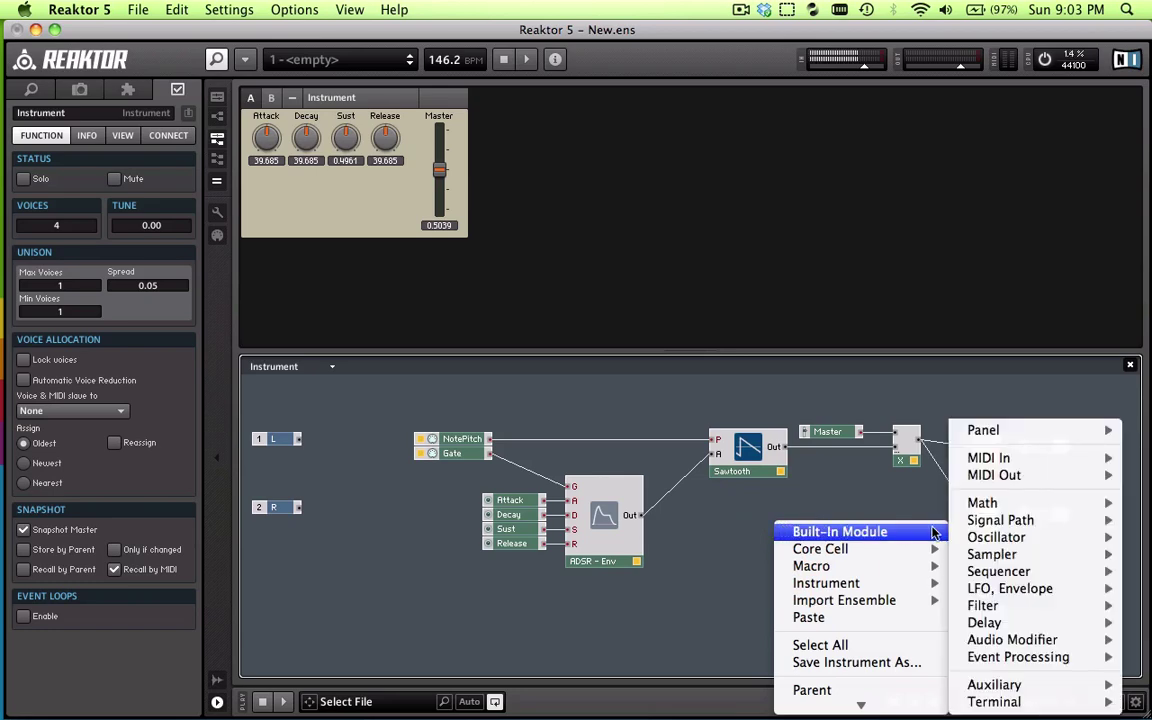
mouse_move(978, 433)
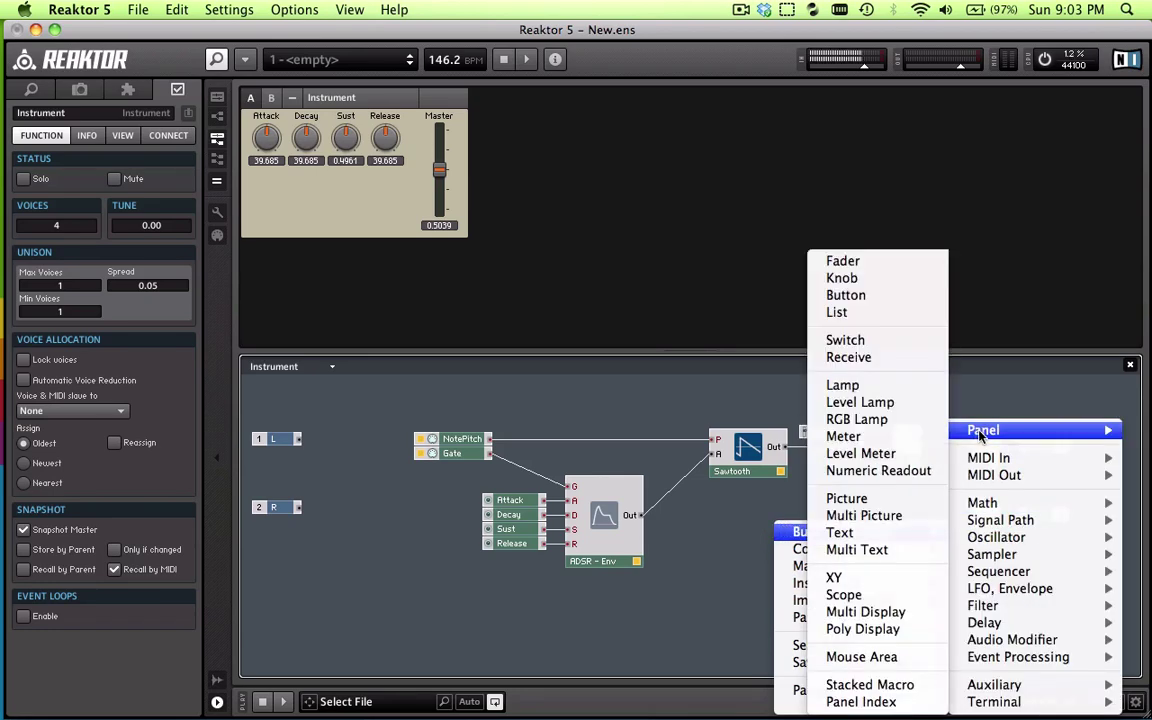
left_click(872, 341)
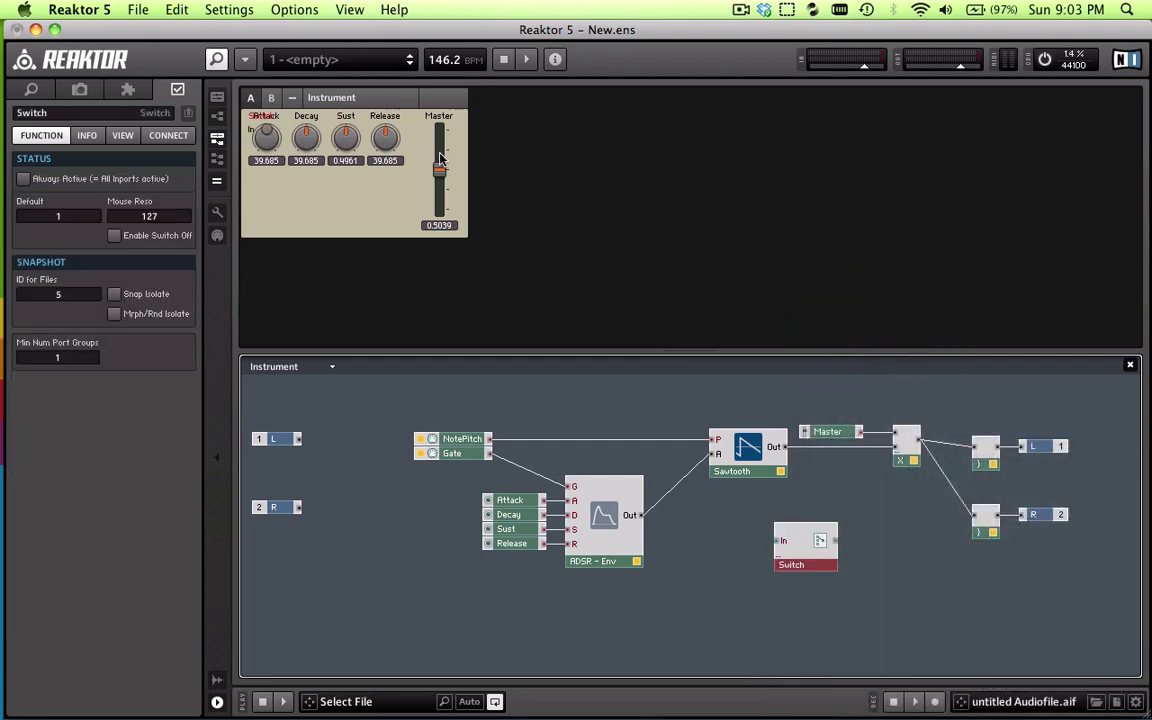
- In panel edit mode, move the switch's panel control just below the Attack knob
left_click(217, 213)
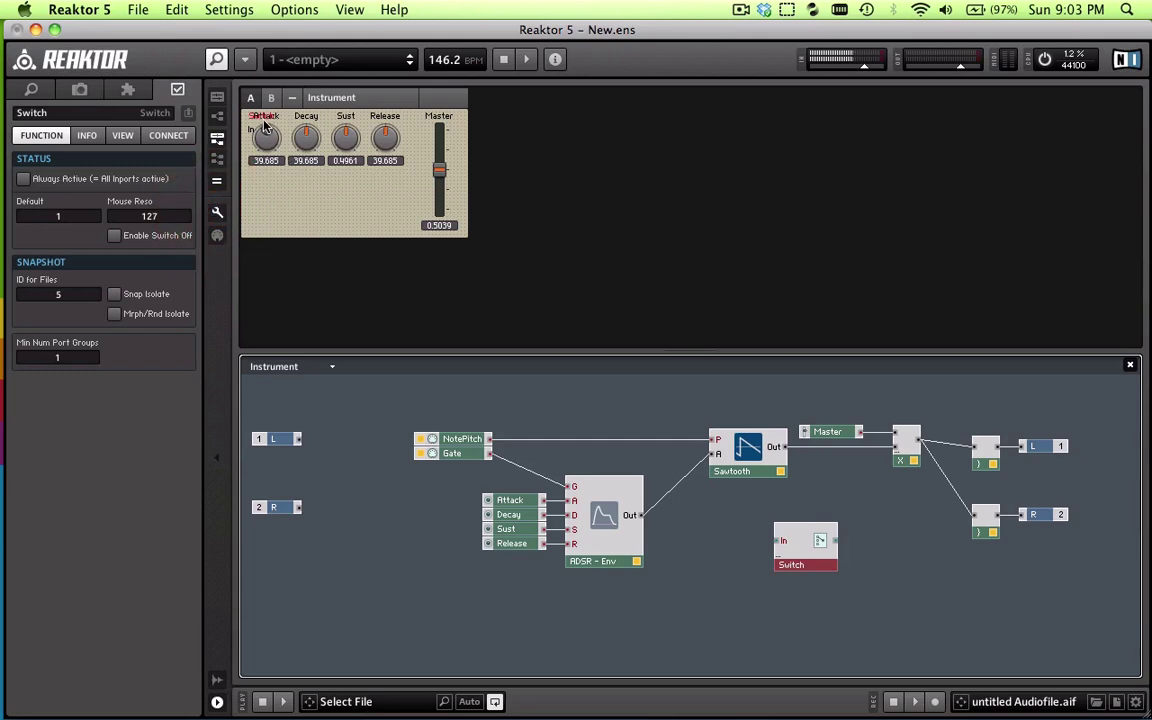
left_click_drag(260, 120, 268, 187)
left_click(219, 213)
left_click(219, 213)
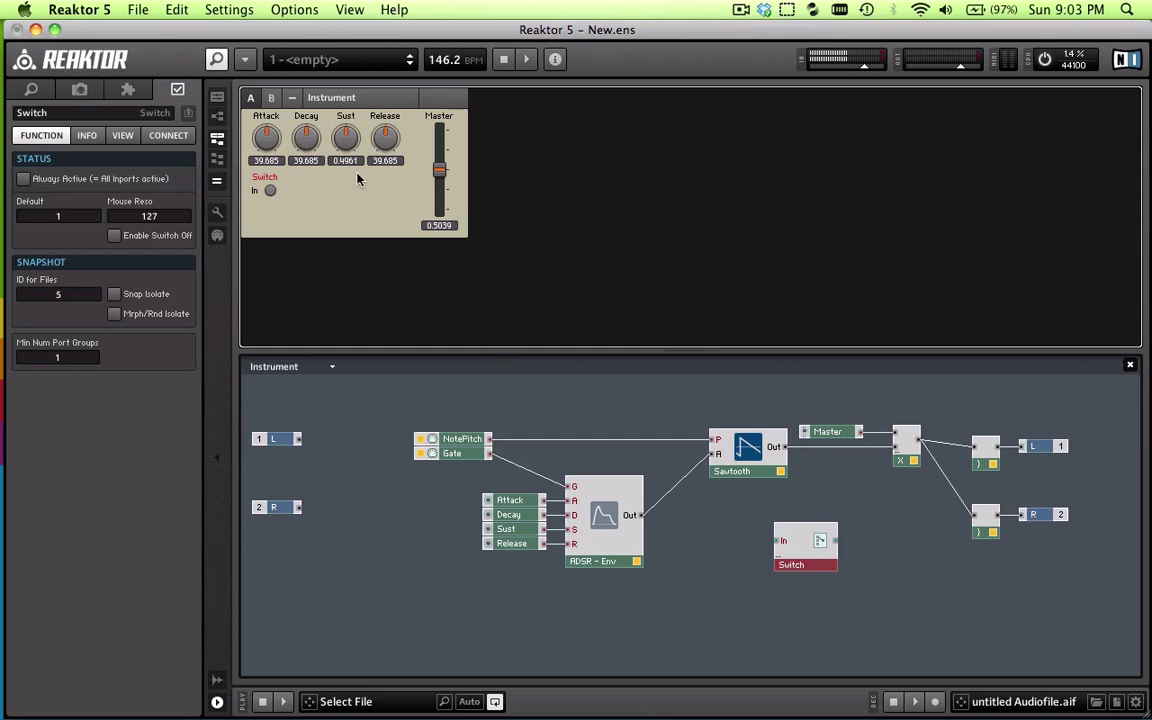
- Rename the switch module to 'Waveform'
left_click(30, 112)
key("shift")
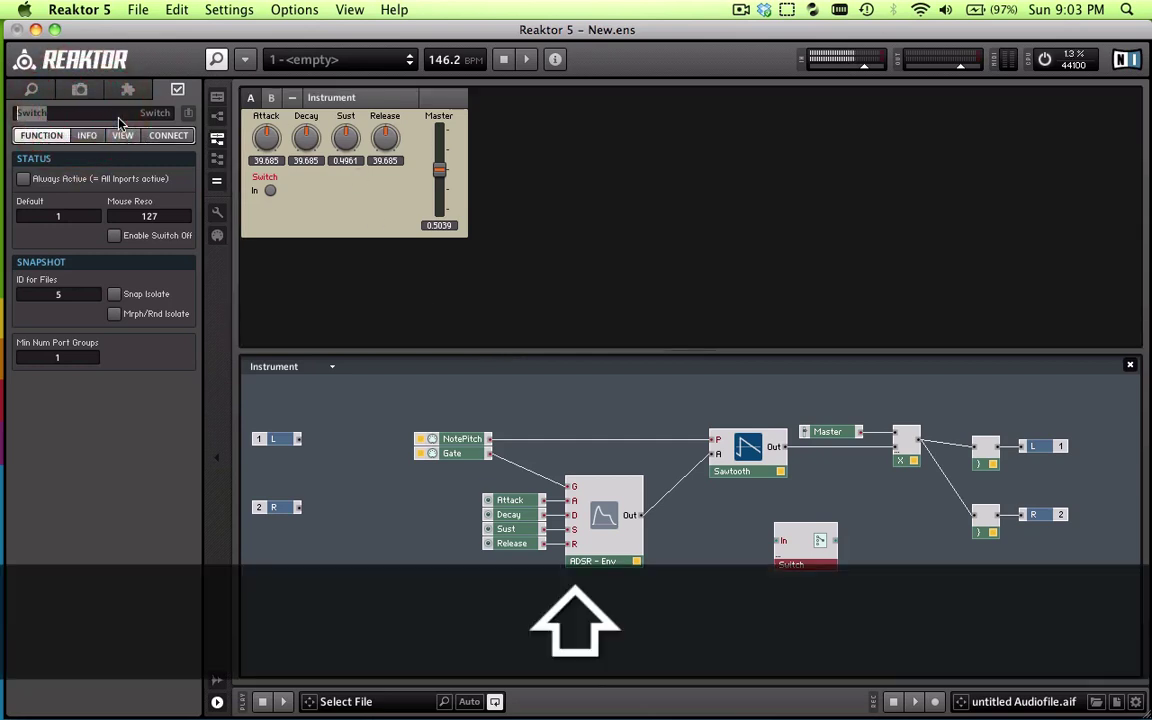
type("Wavefor")
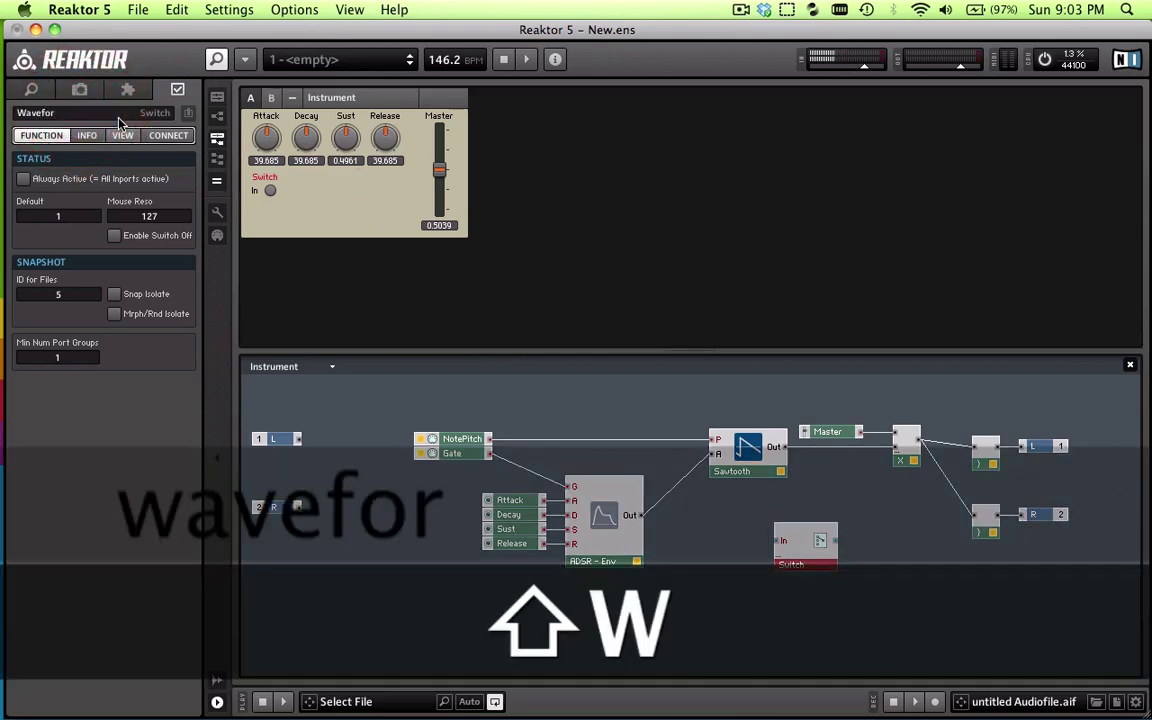
type("m")
key("Return")
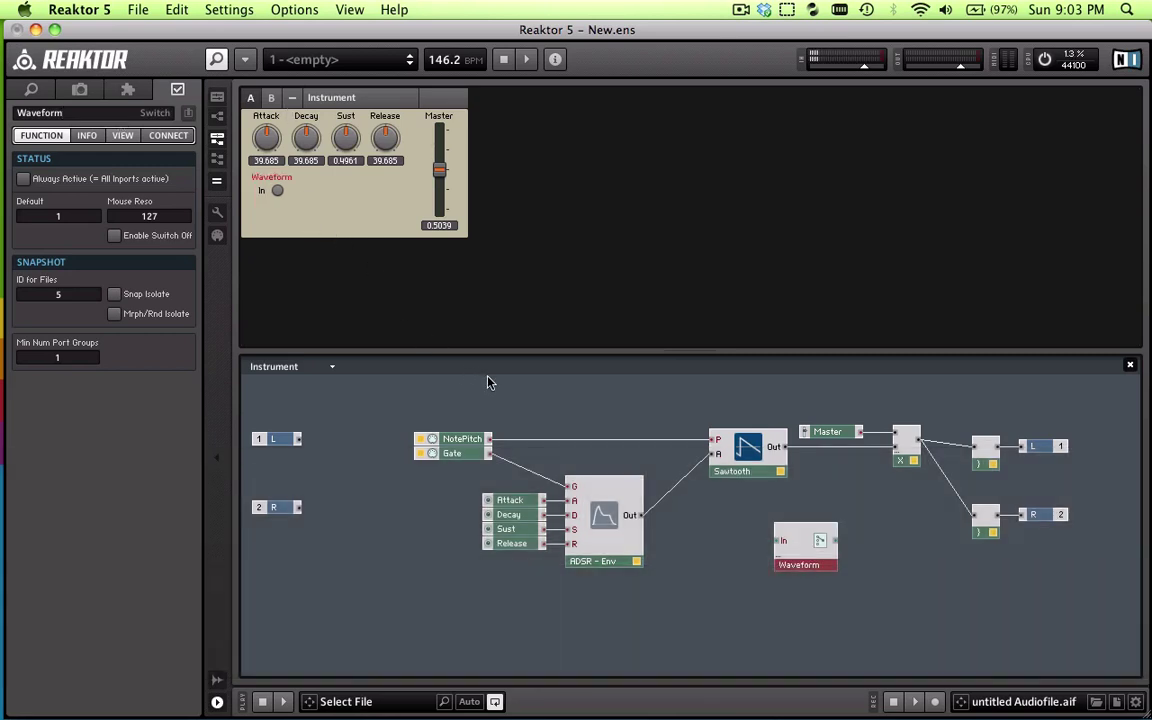
- Move the Waveform module up beside the Sawtooth oscillator in the structure
left_click_drag(801, 564, 836, 540)
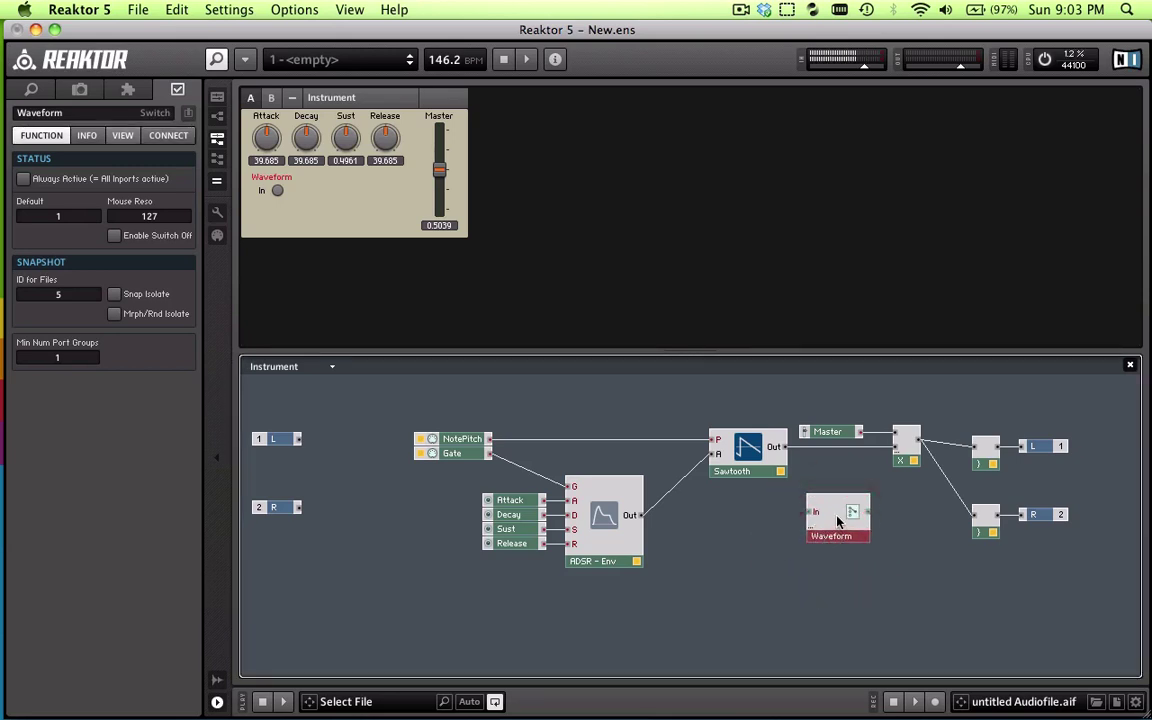
left_click_drag(829, 540, 832, 529)
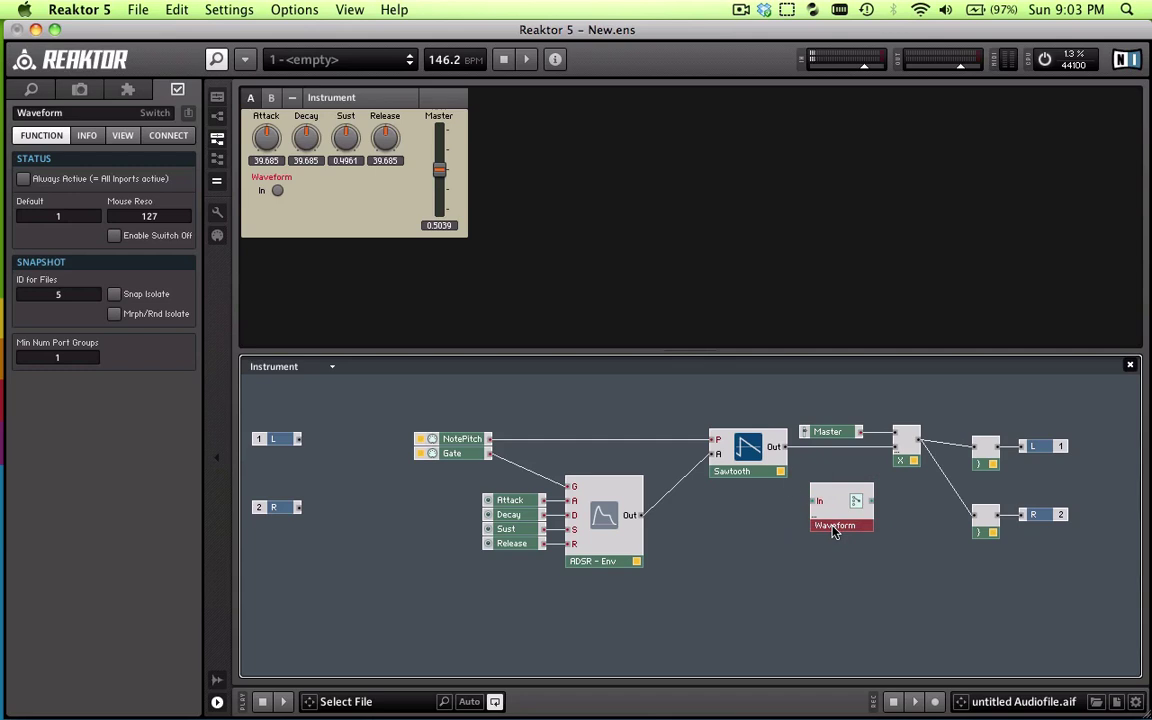
left_click(735, 492)
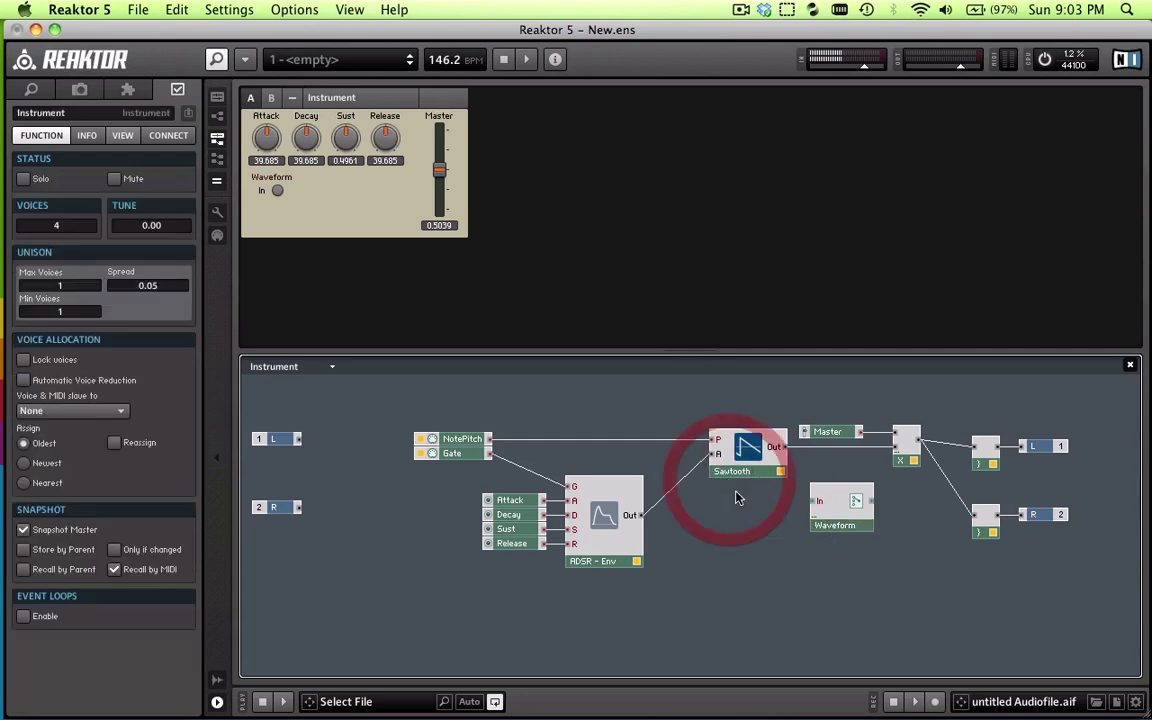
left_click(843, 527)
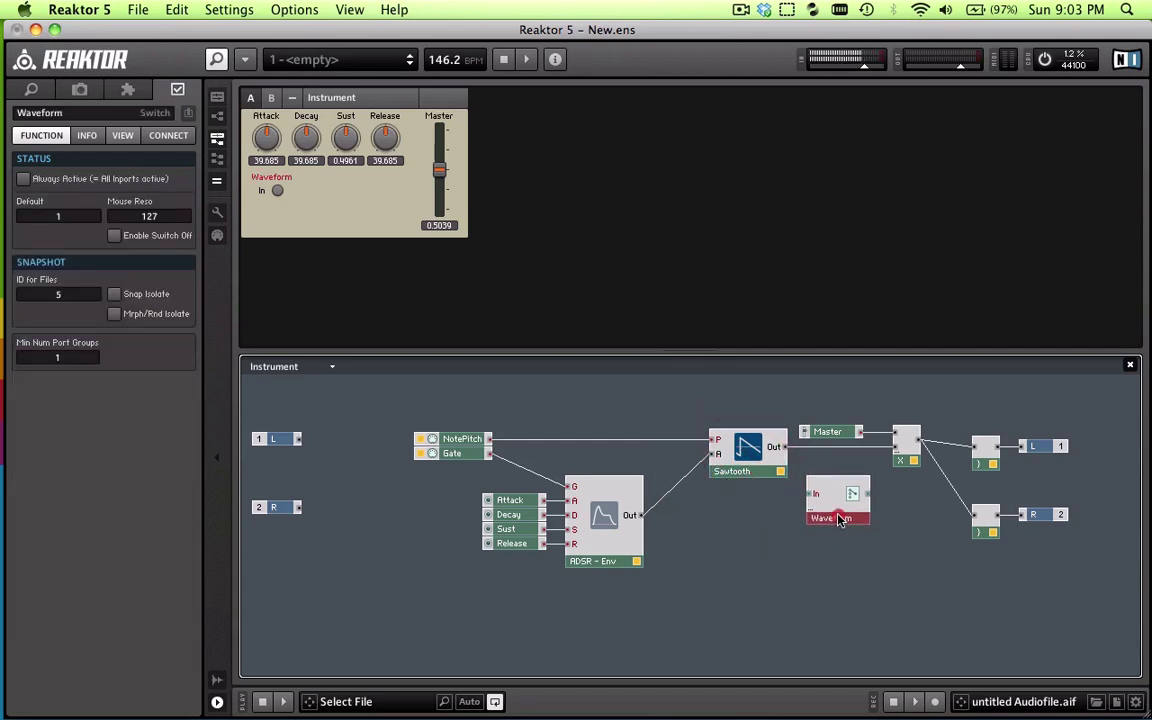
left_click_drag(840, 525, 834, 519)
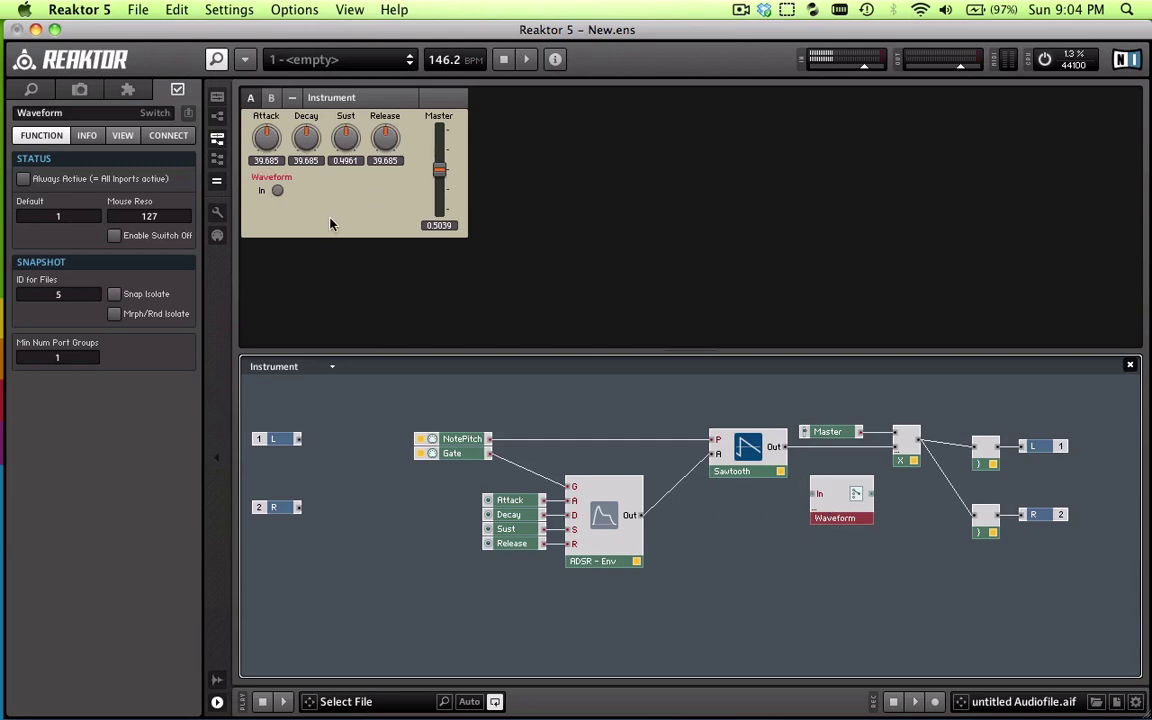
left_click(741, 428)
- Add a Triangle oscillator from Built-In Module > Oscillator
right_click(727, 506)
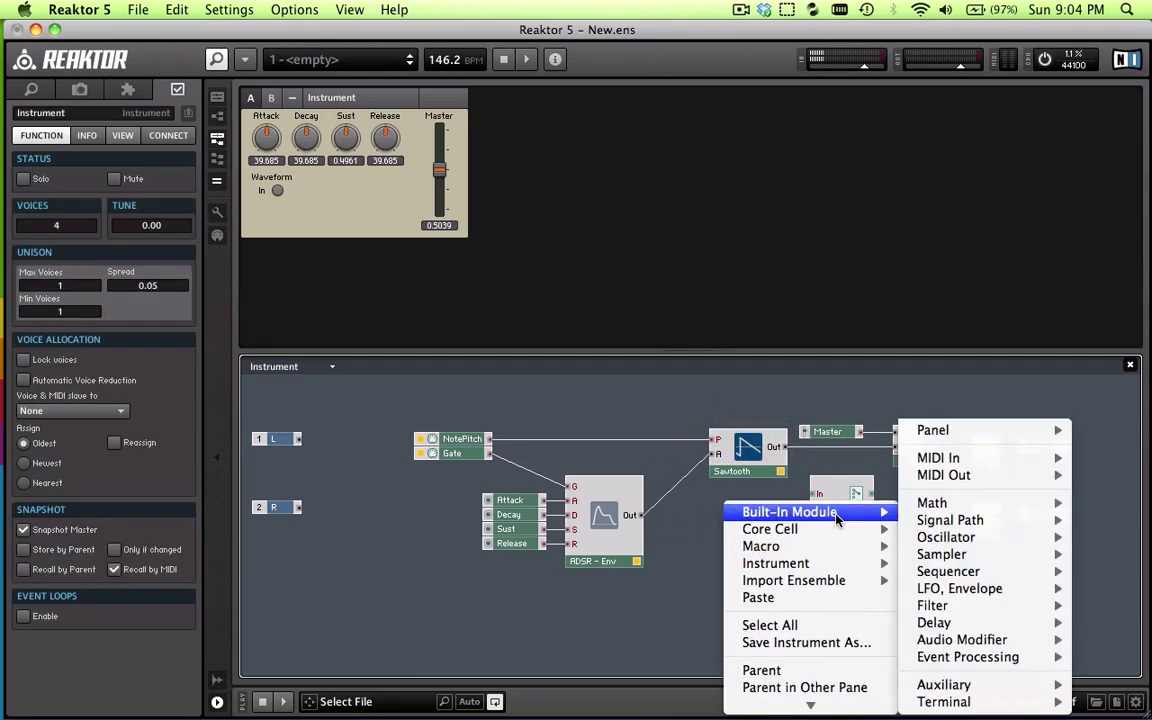
mouse_move(946, 537)
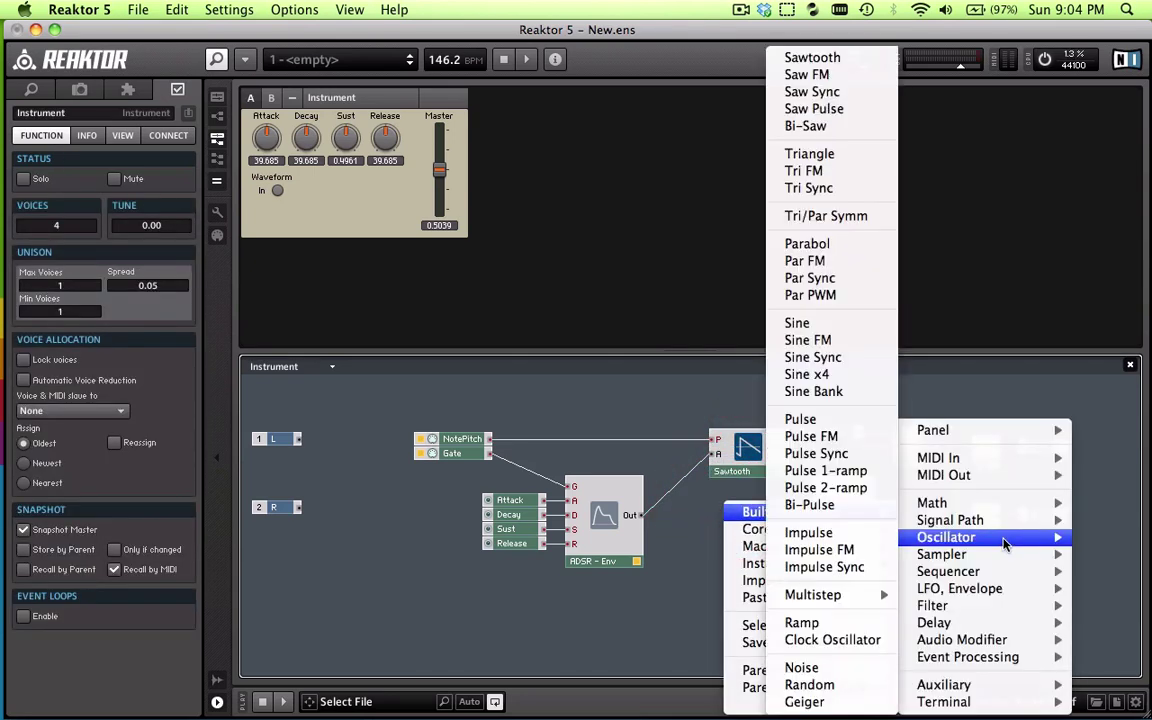
left_click(817, 160)
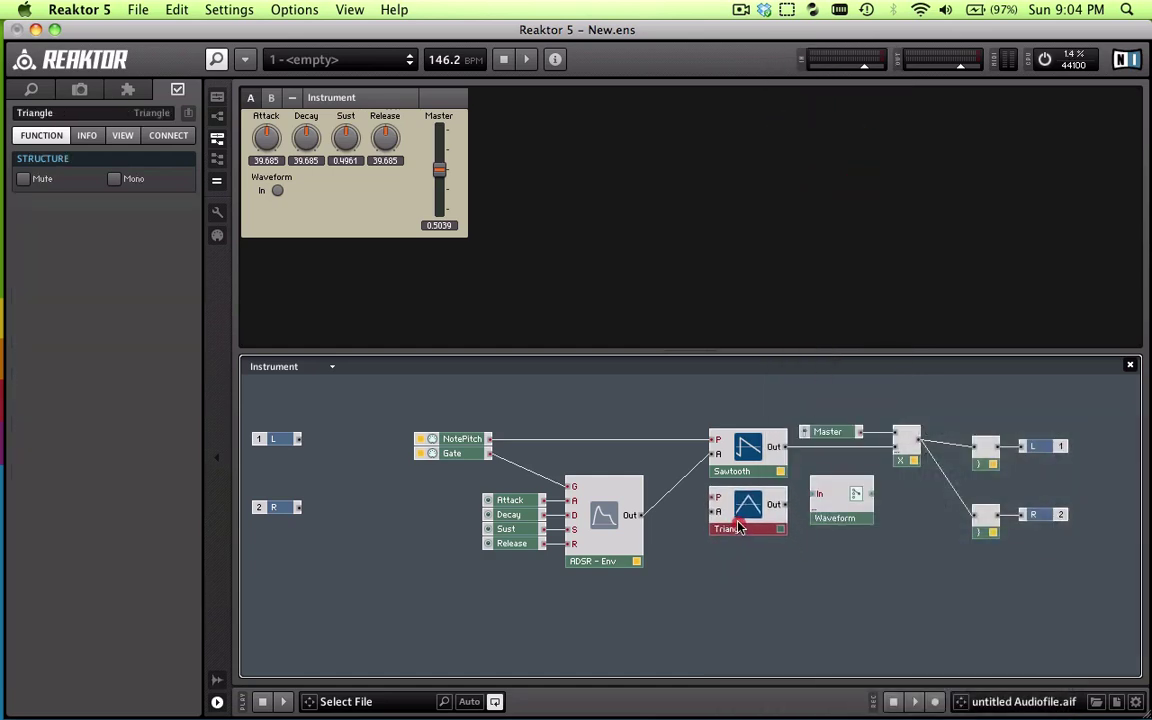
- Add a Pulse oscillator and place it under Triangle, nudging Waveform down
right_click(746, 548)
mouse_move(790, 555)
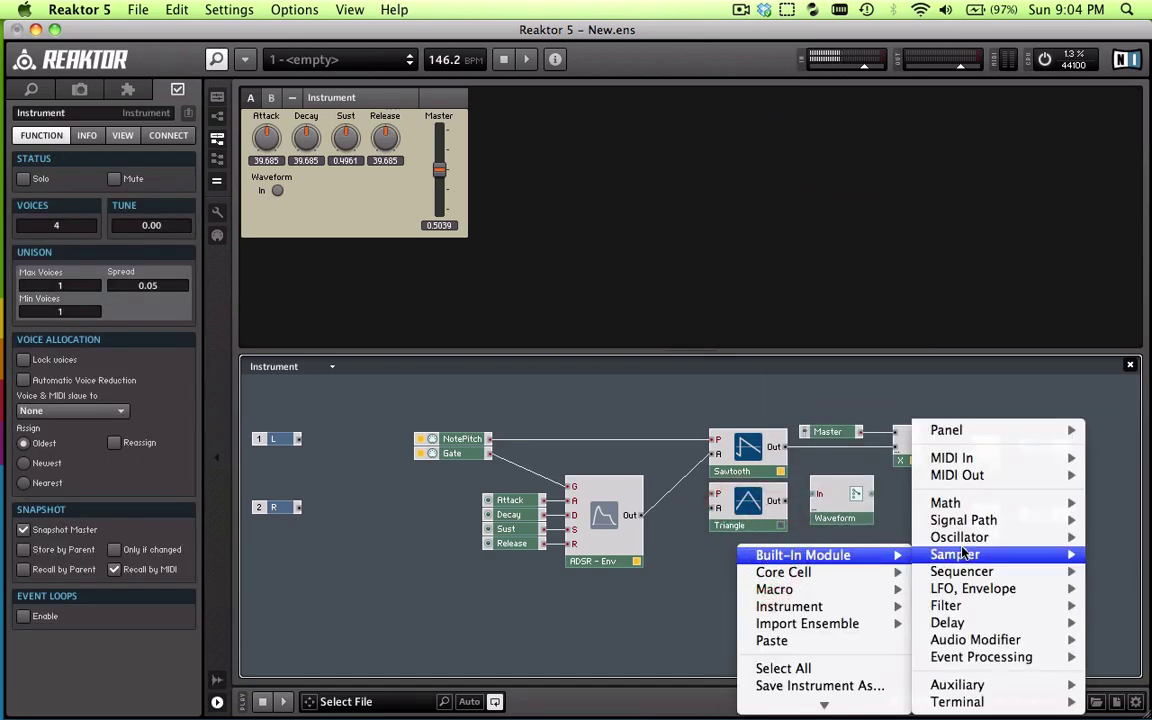
mouse_move(955, 537)
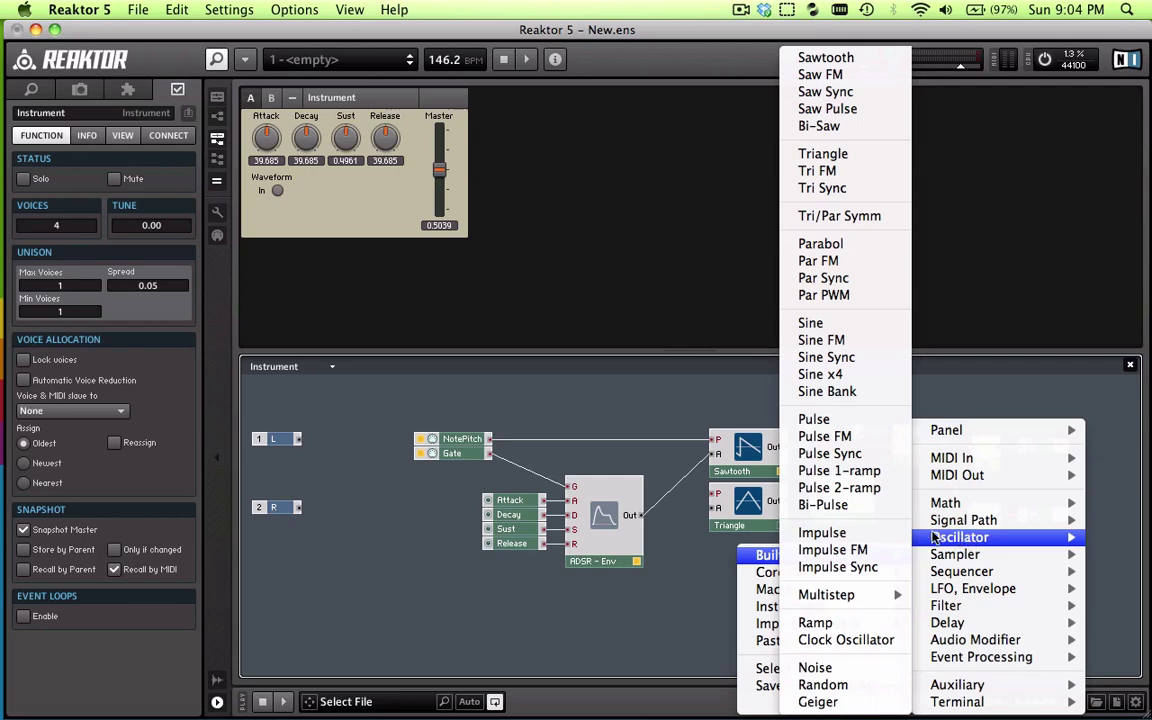
left_click(837, 421)
left_click_drag(783, 604, 758, 593)
left_click(864, 600)
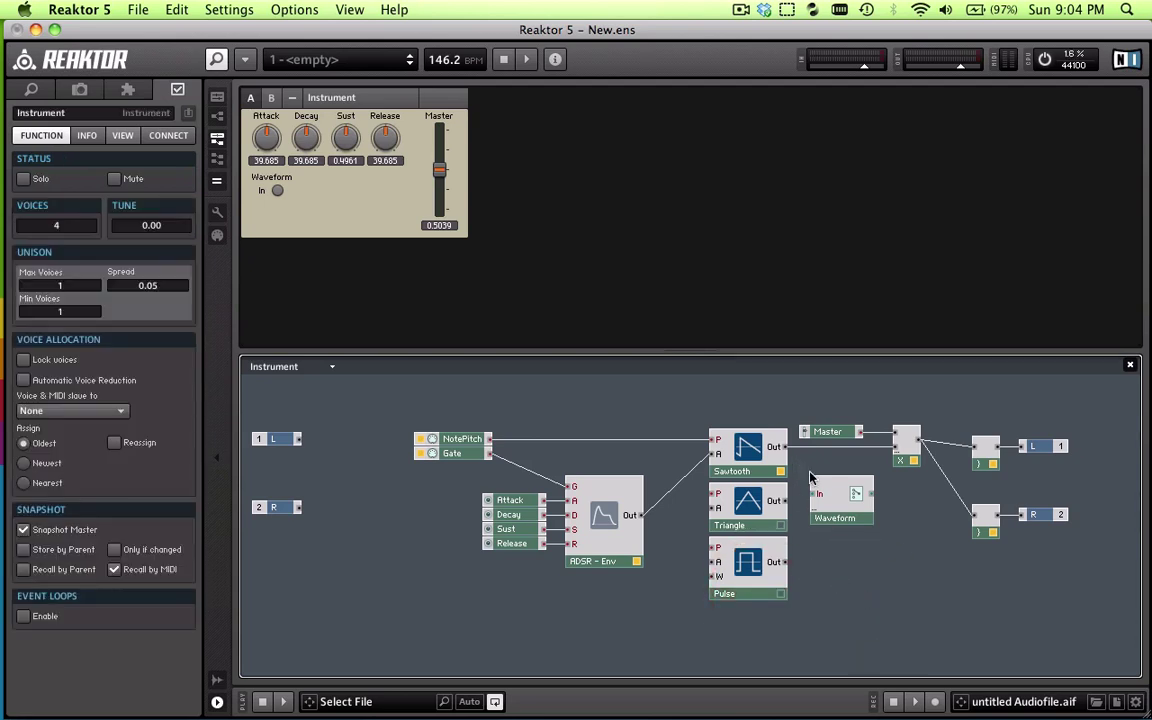
left_click_drag(835, 520, 843, 536)
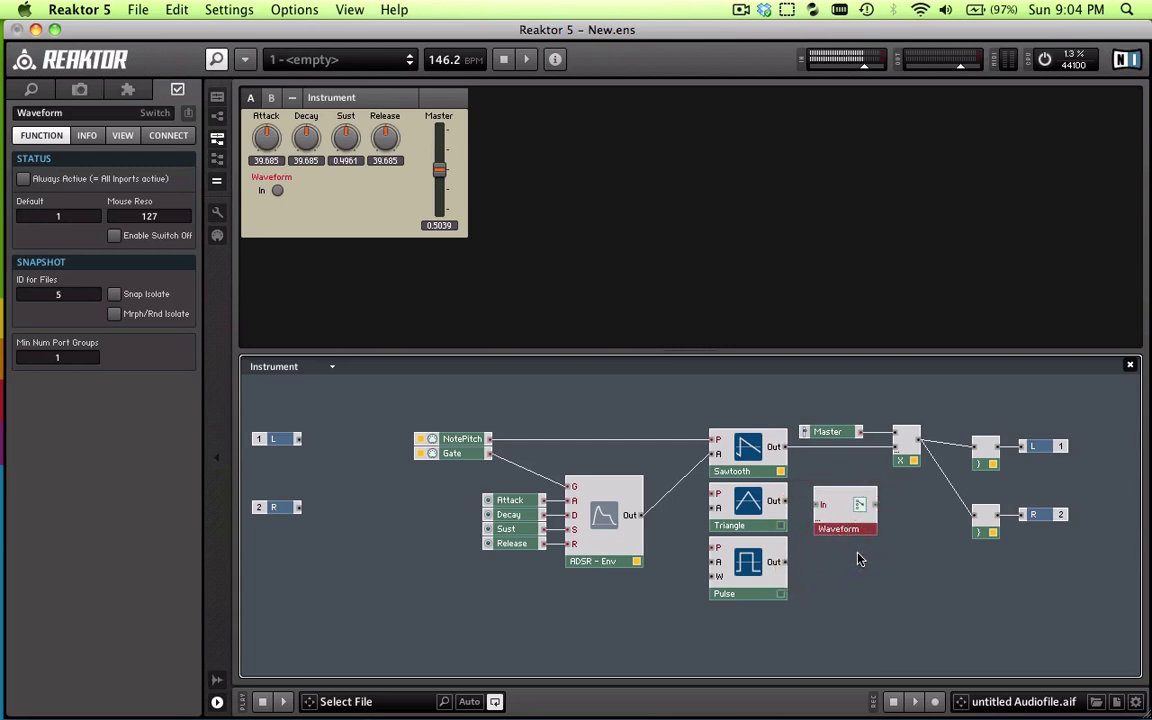
- Select the oscillators in turn and move the ADSR envelope group
left_click(742, 502)
left_click(746, 565)
left_click(751, 452)
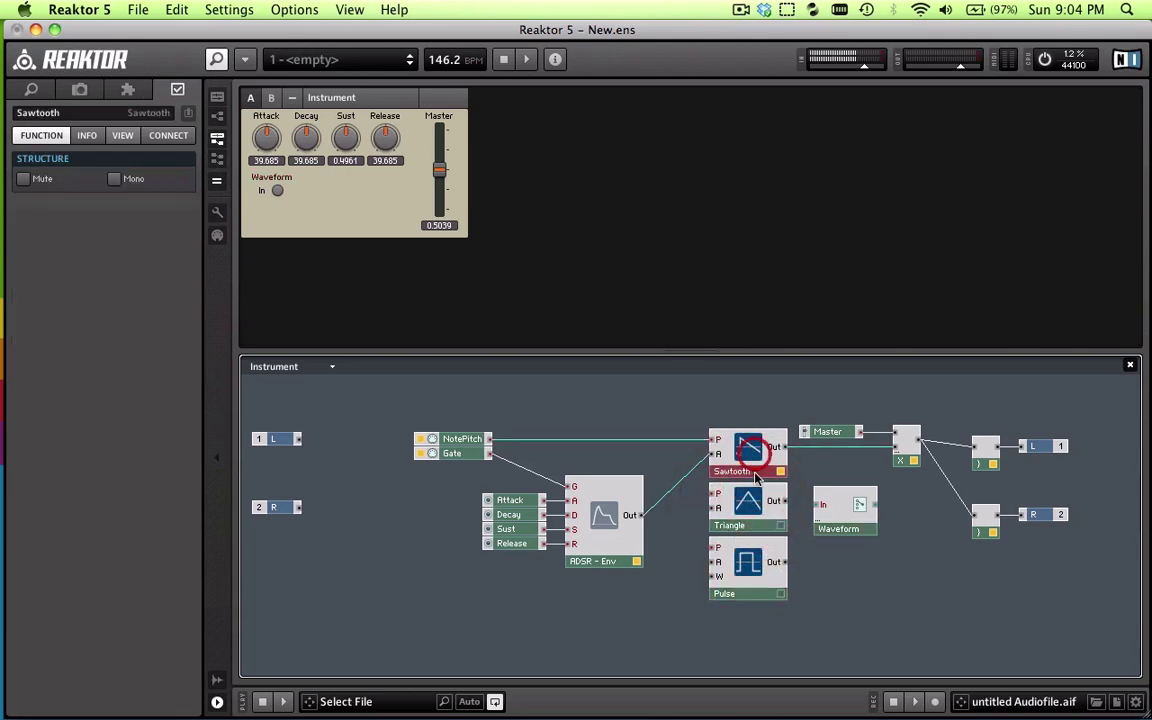
left_click(745, 588)
left_click(743, 505)
left_click(748, 466)
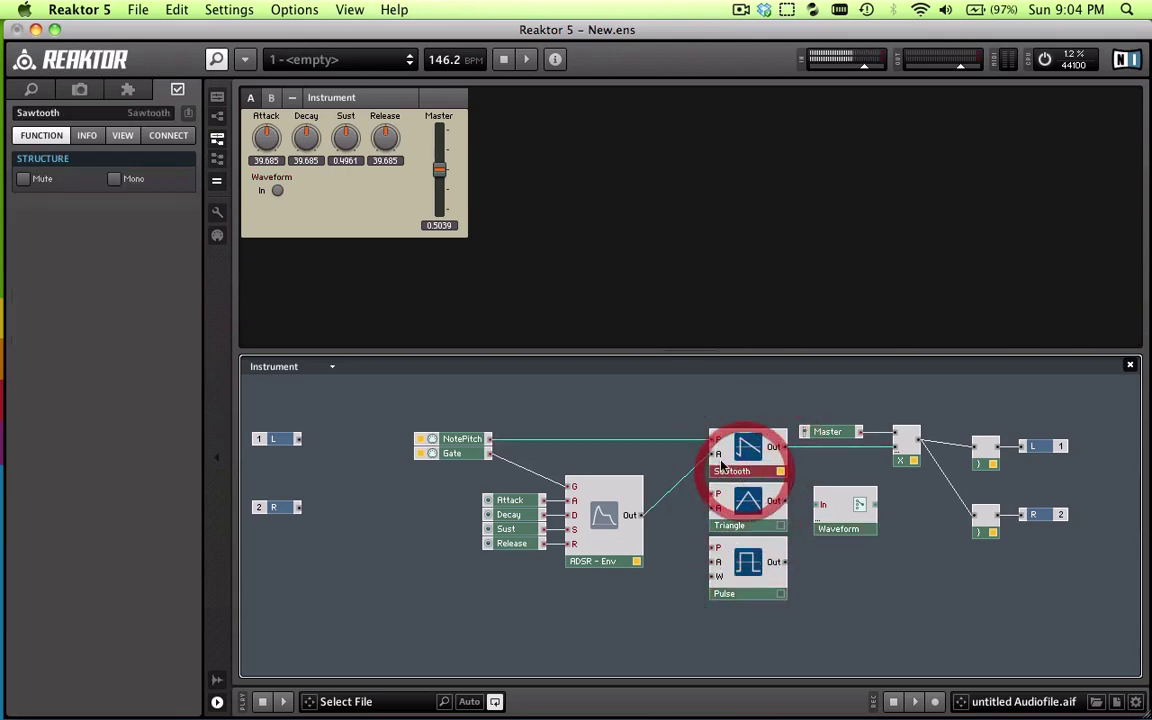
left_click_drag(447, 440, 560, 606)
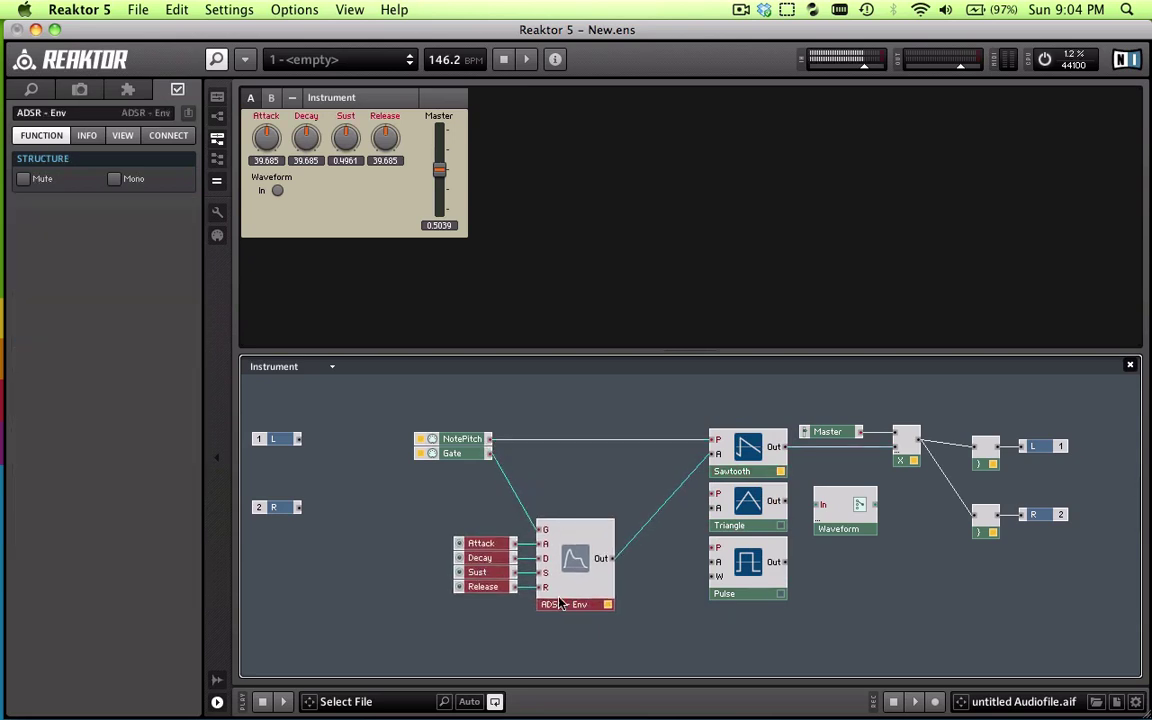
left_click(486, 517)
- Wire NotePitch and Gate into the P and A inputs of Triangle and Pulse
left_click_drag(490, 442, 714, 494)
left_click_drag(490, 454, 716, 510)
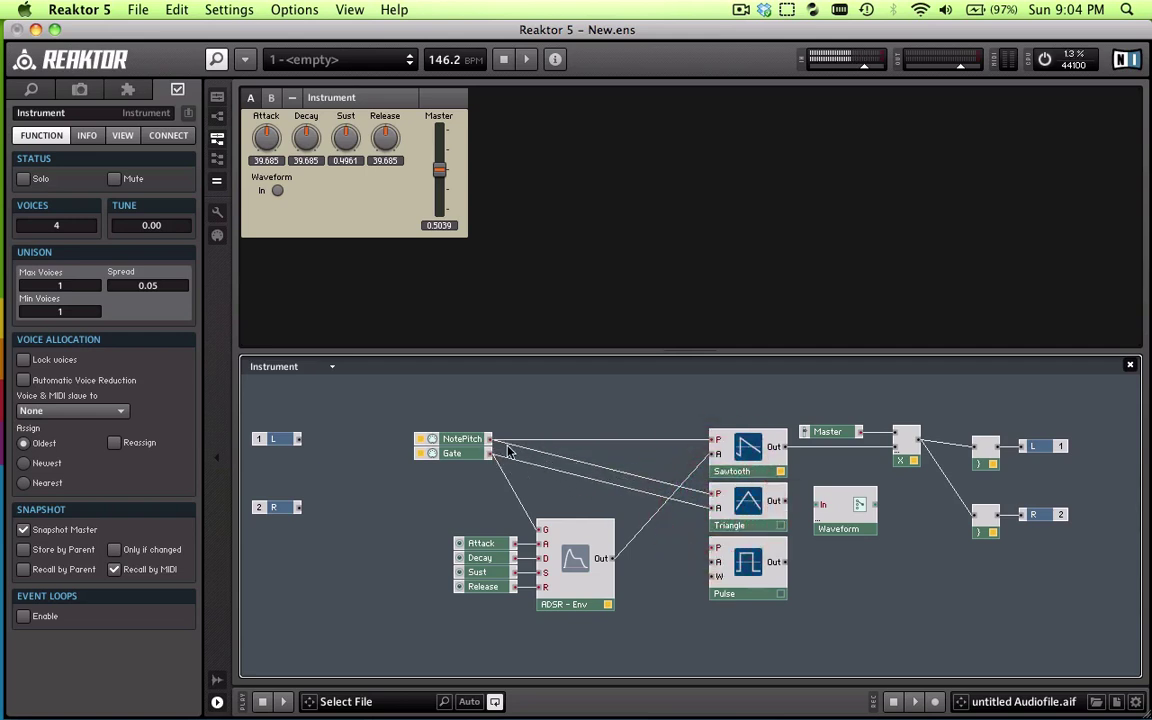
left_click_drag(490, 442, 714, 552)
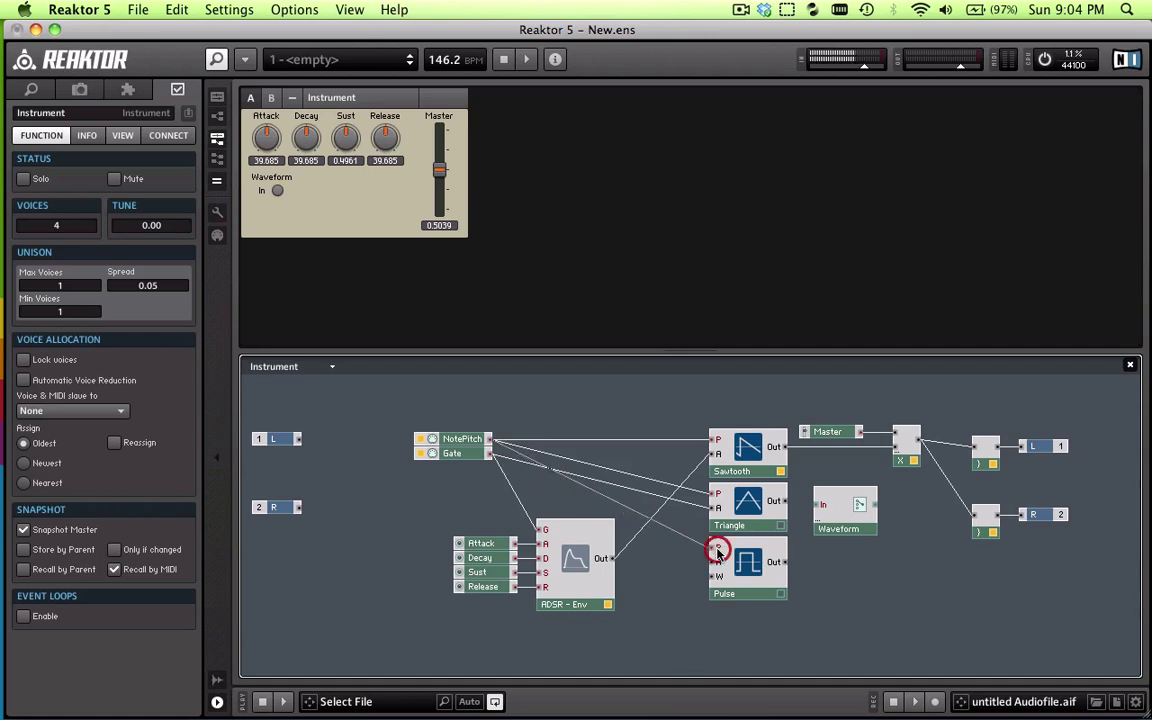
left_click_drag(575, 488, 716, 562)
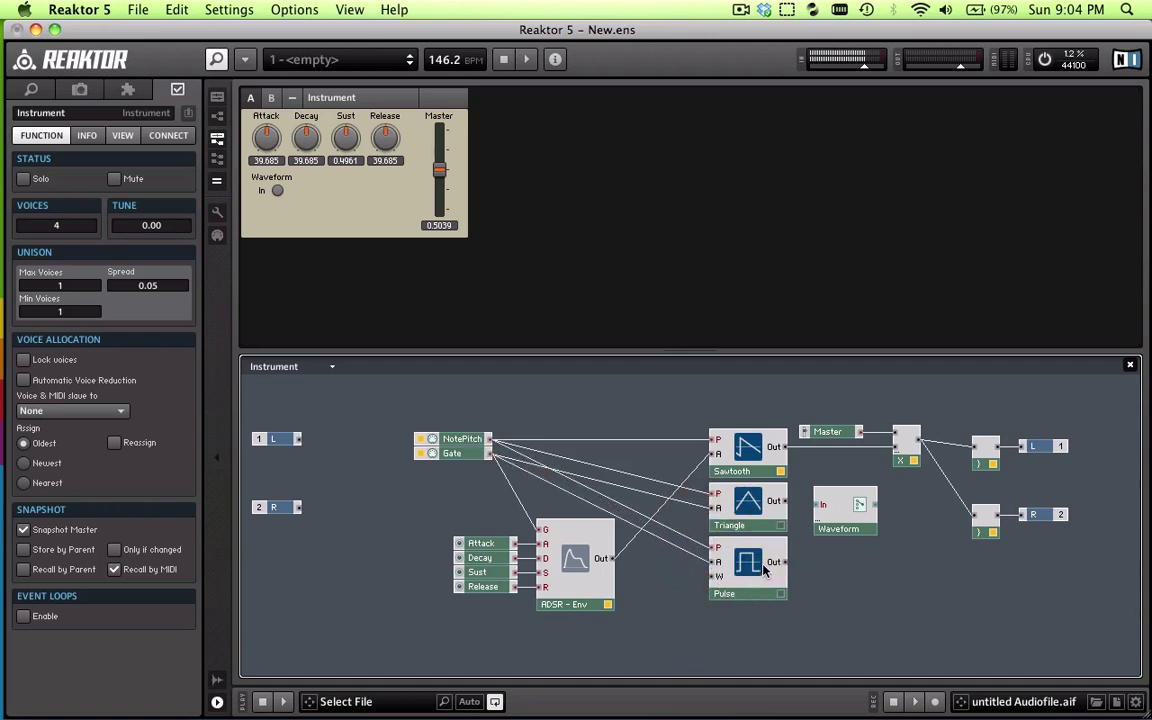
left_click(763, 573)
left_click(638, 577)
- Insert a Constant module from Built-In Module > Math beside the Pulse oscillator
right_click(638, 575)
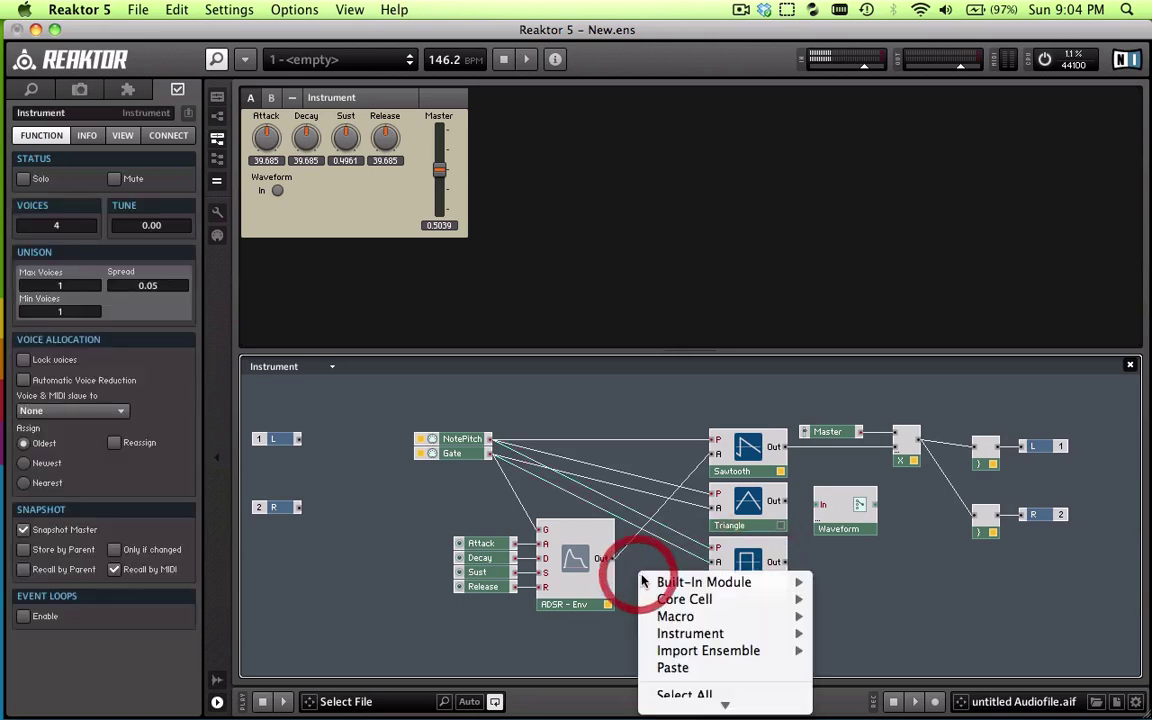
mouse_move(655, 583)
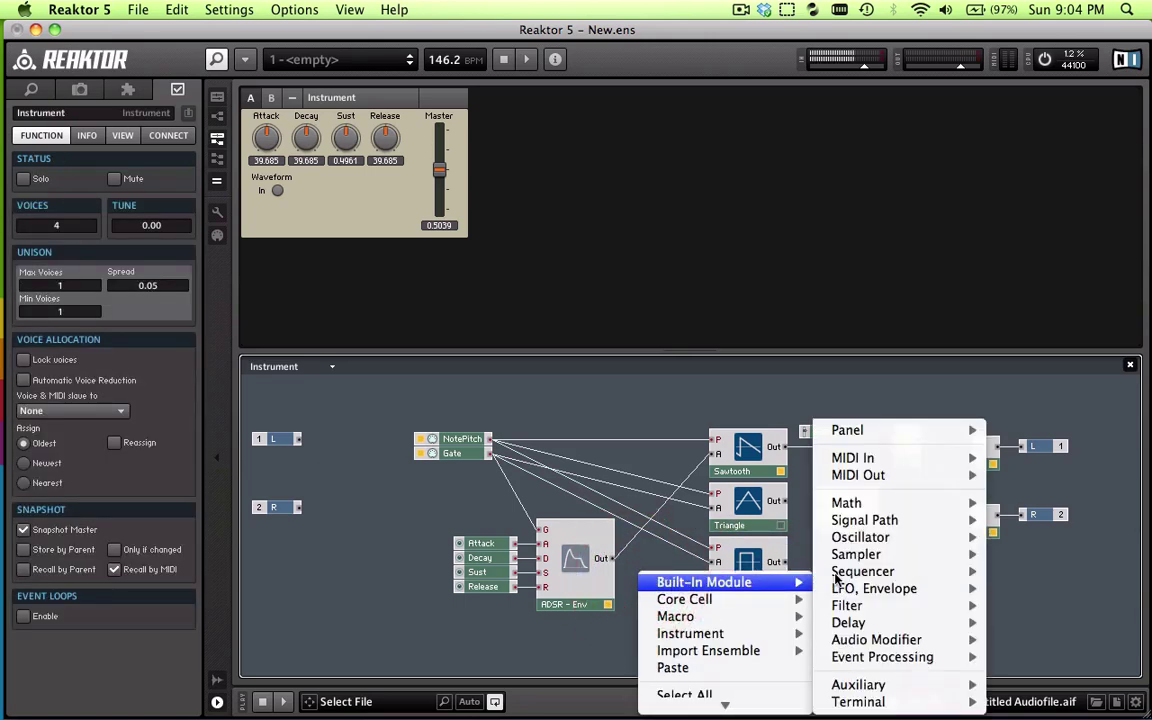
left_click(660, 568)
right_click(658, 572)
mouse_move(690, 583)
mouse_move(905, 510)
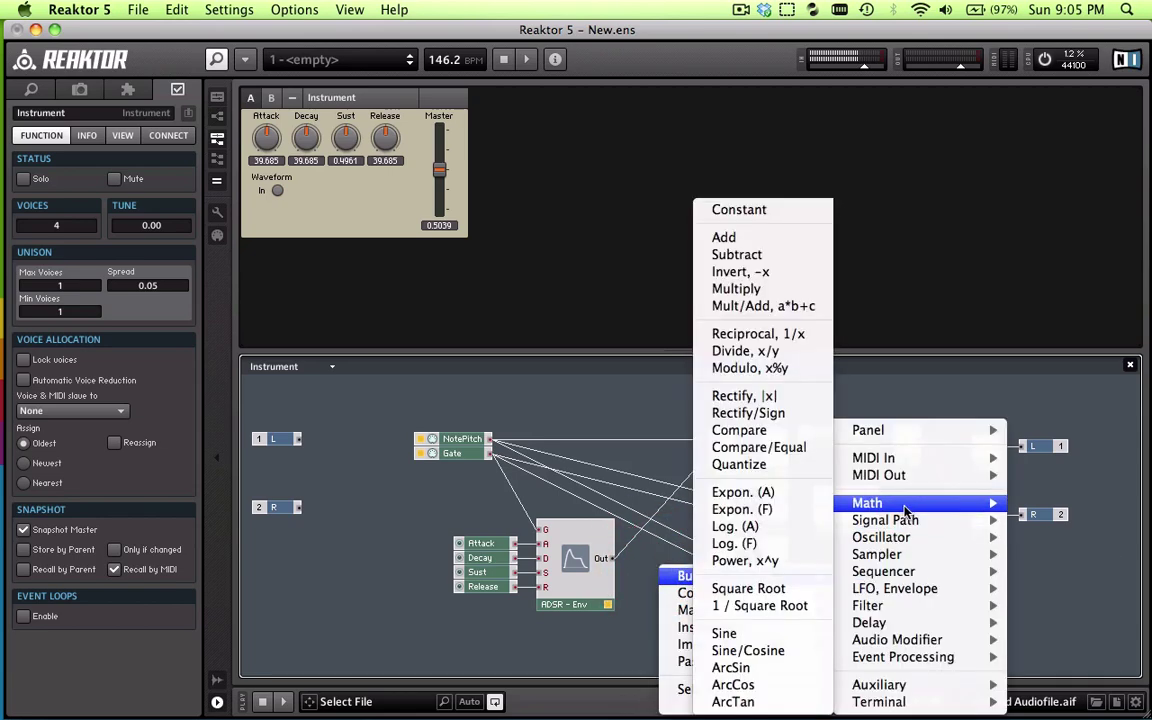
left_click(759, 212)
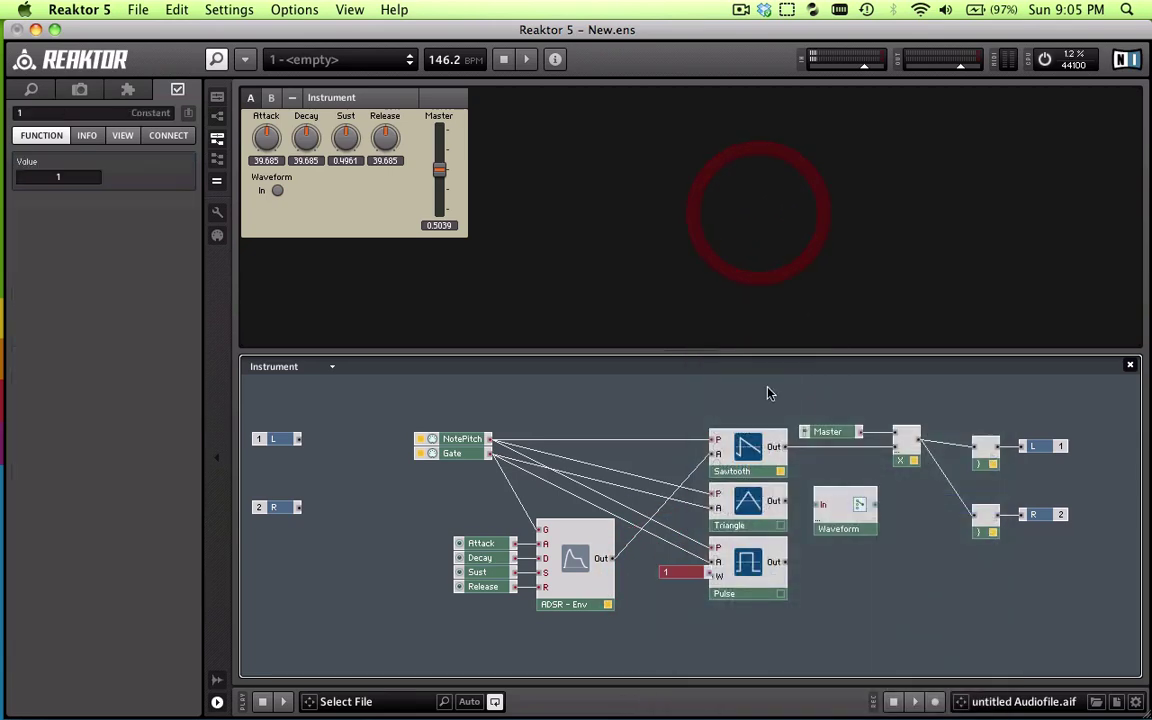
- Set the Constant's value to 0 in its properties
left_click(675, 578)
left_click(66, 114)
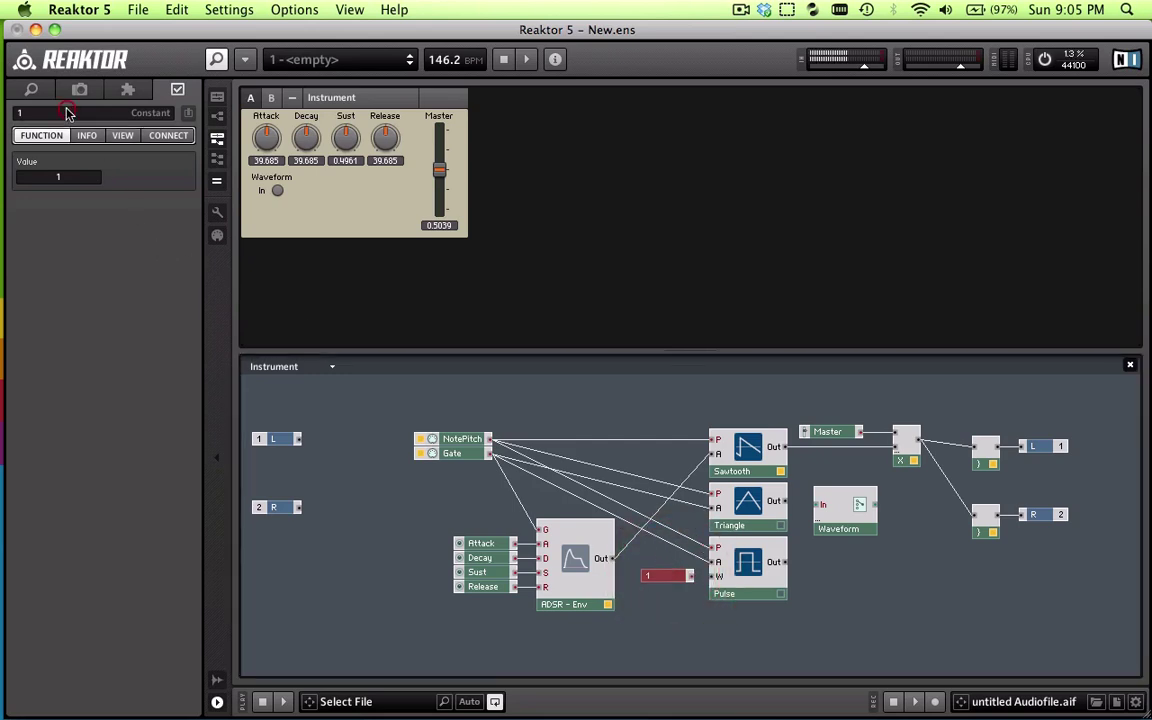
type("0")
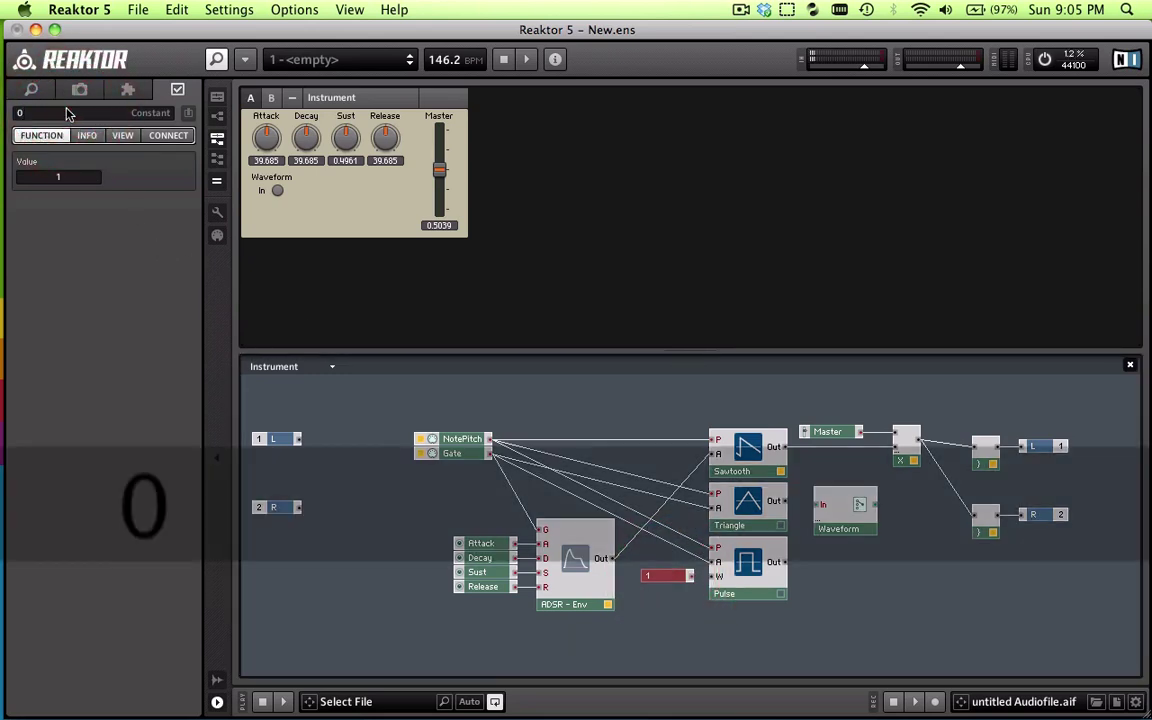
key("Return")
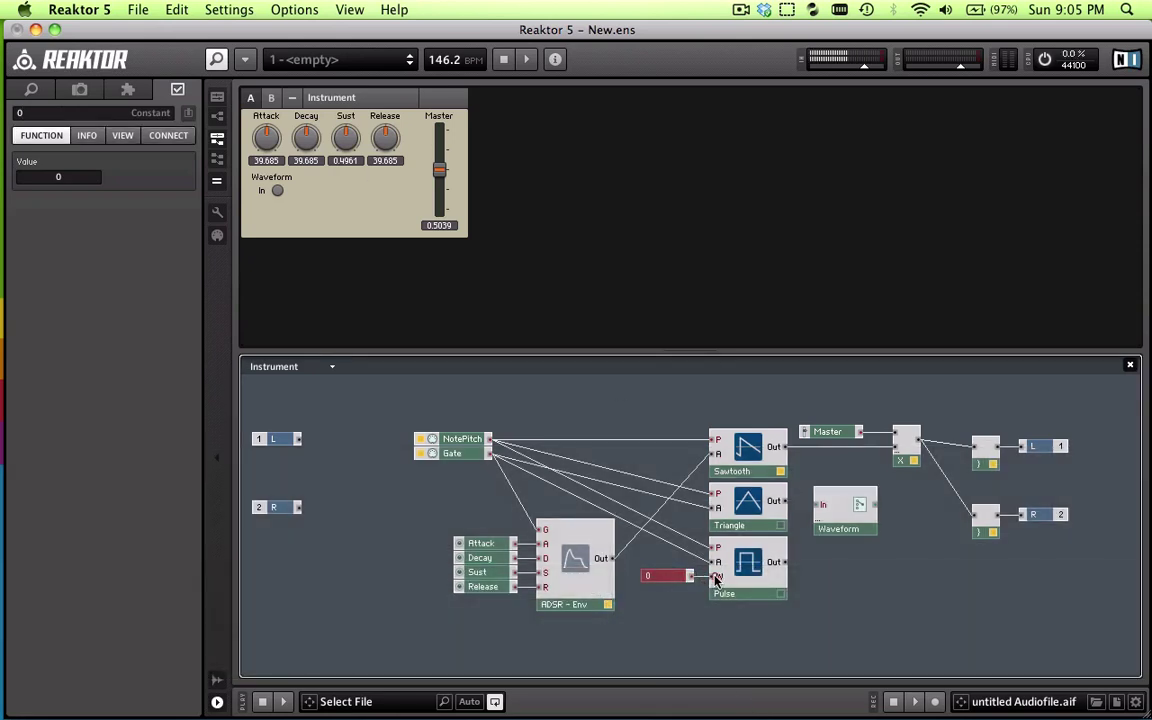
left_click(673, 607)
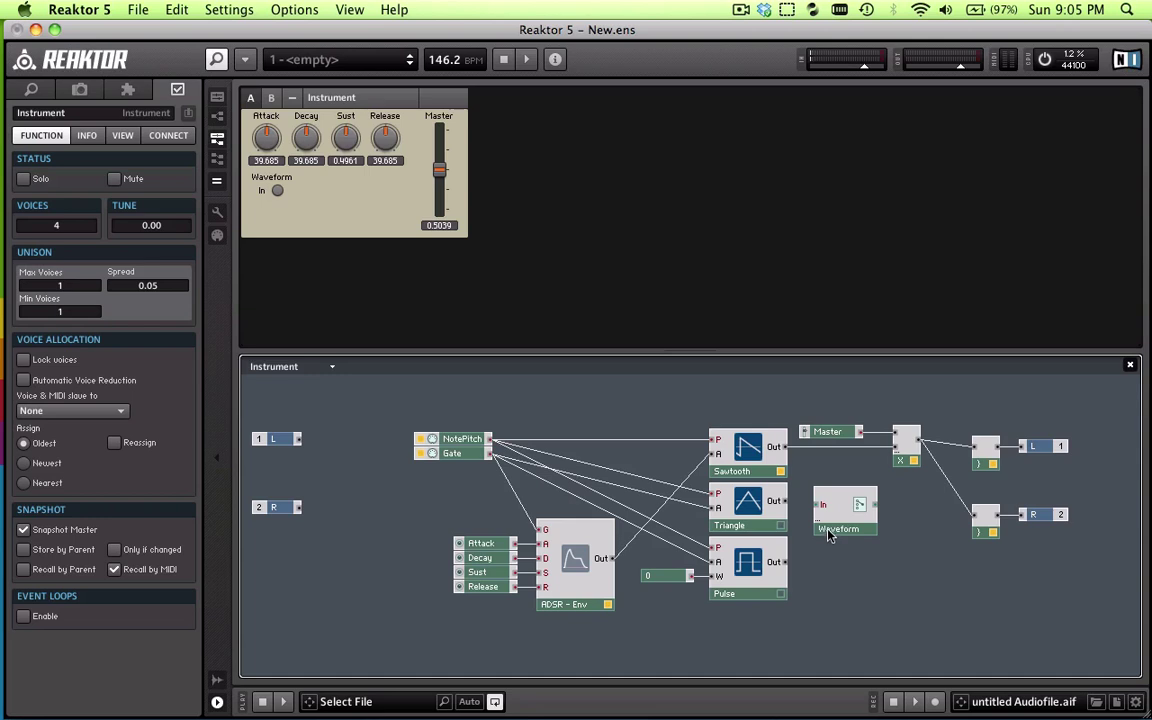
- Tidy the layout by nudging the Waveform switch, Multiply and Master modules
left_click(668, 575)
left_click(833, 584)
left_click(829, 505)
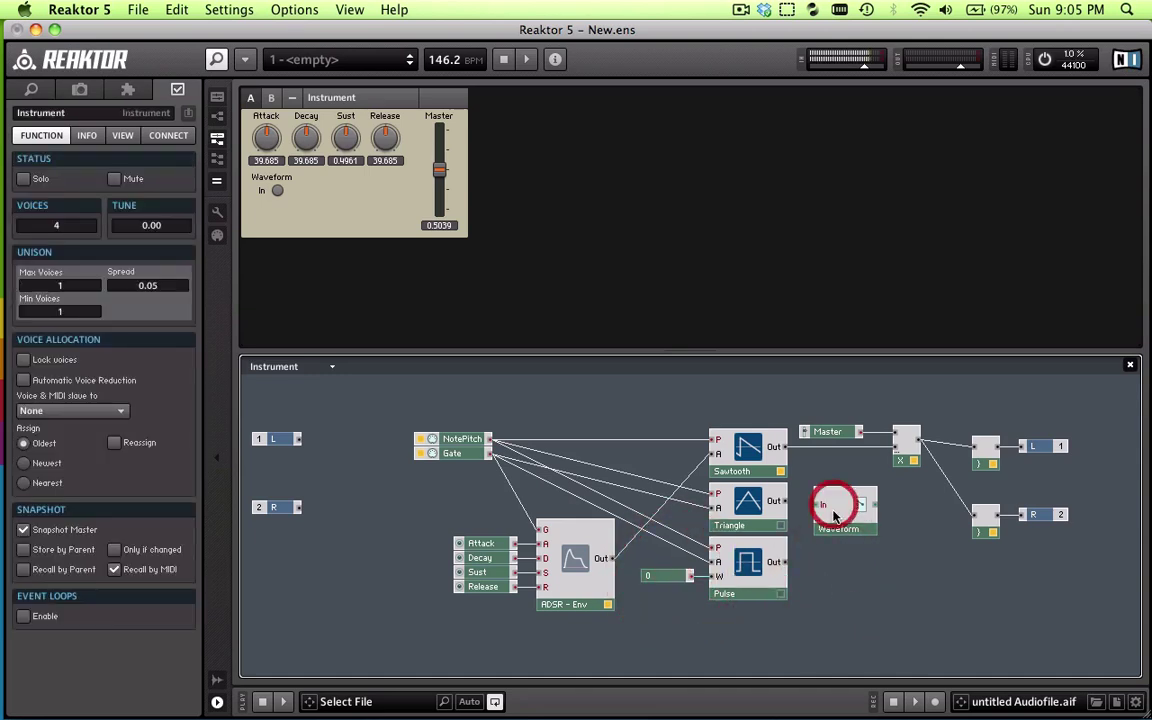
left_click(833, 507)
left_click_drag(833, 507, 841, 507)
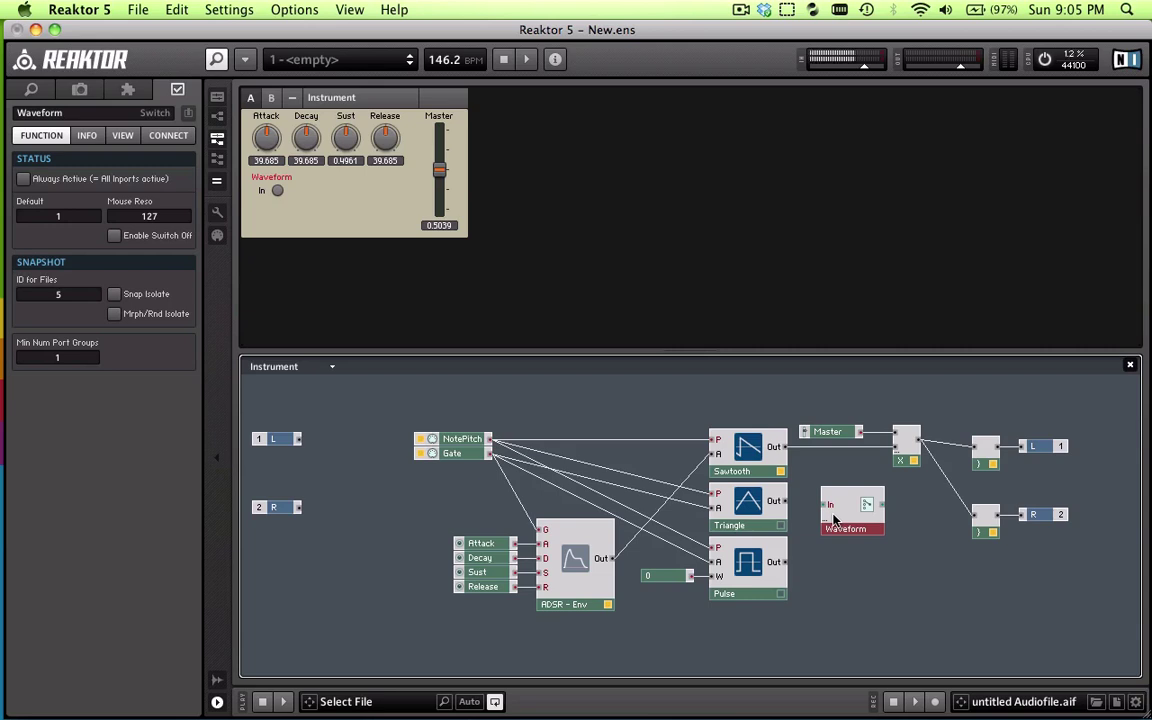
left_click_drag(848, 522, 843, 528)
left_click(843, 528)
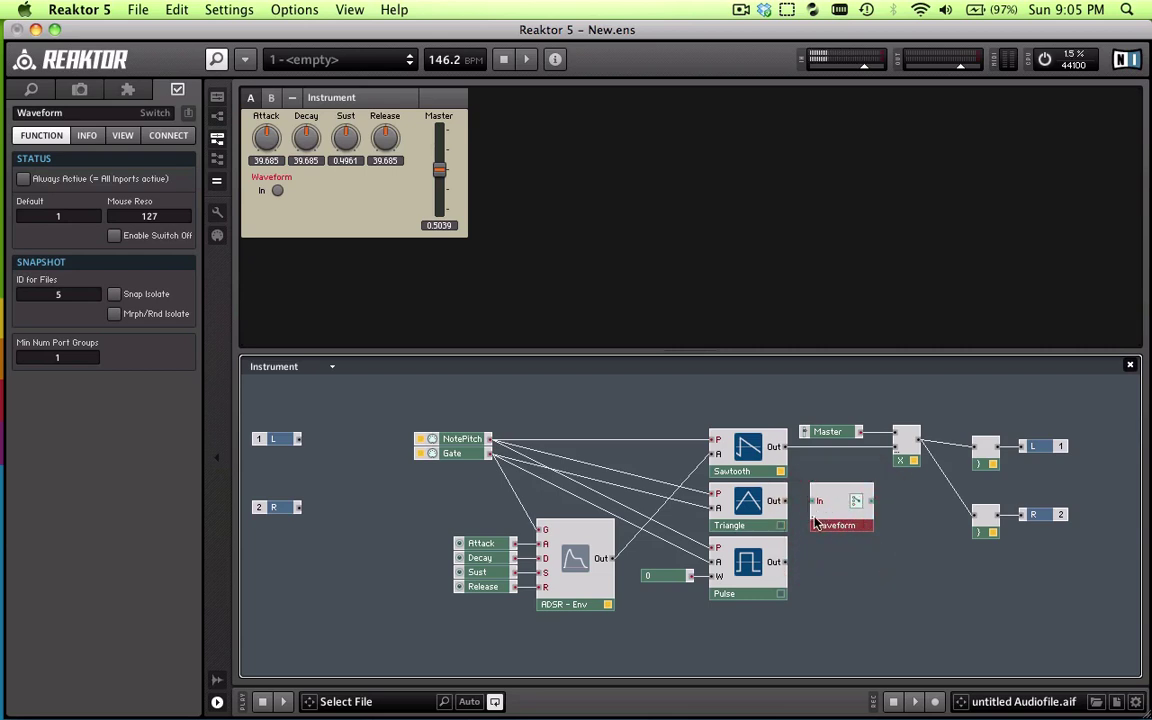
left_click_drag(827, 530, 838, 530)
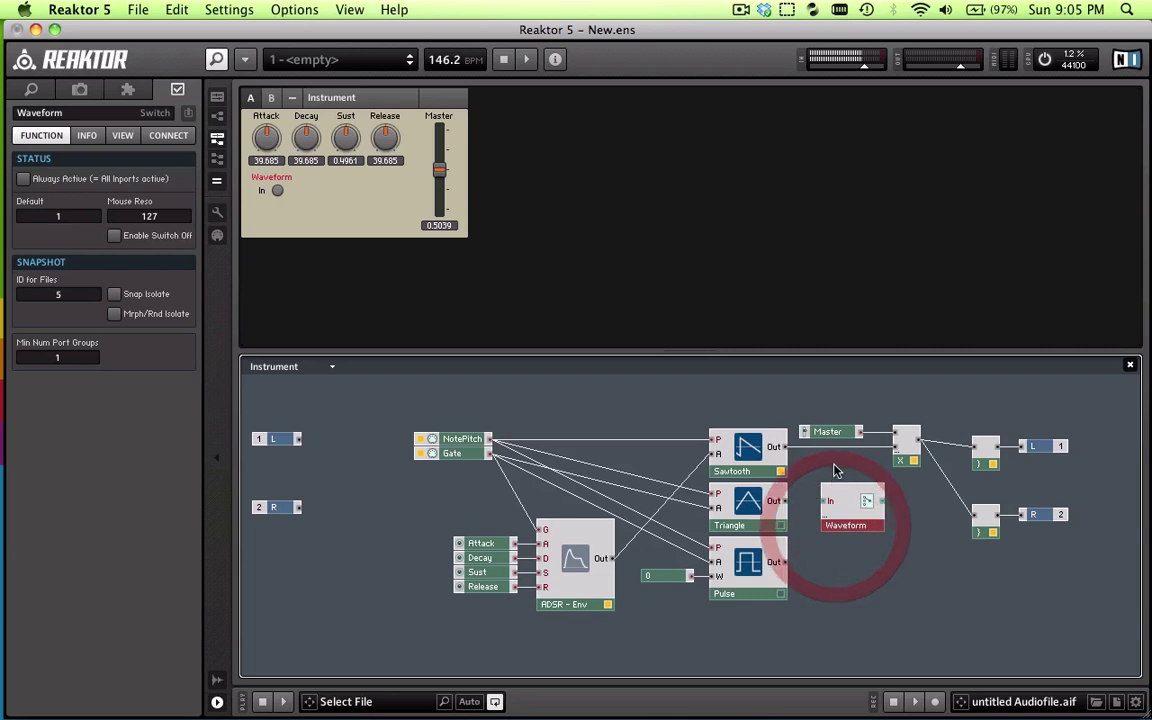
left_click_drag(897, 465, 908, 465)
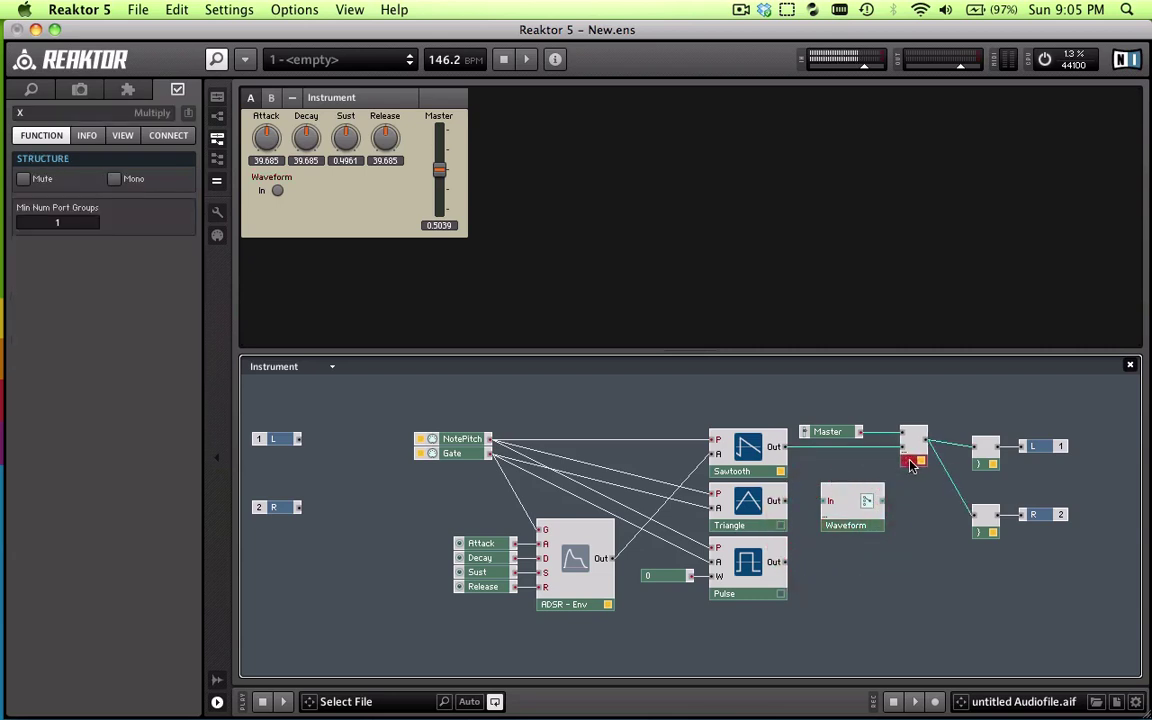
left_click_drag(838, 437, 853, 437)
left_click(911, 543)
left_click(836, 495)
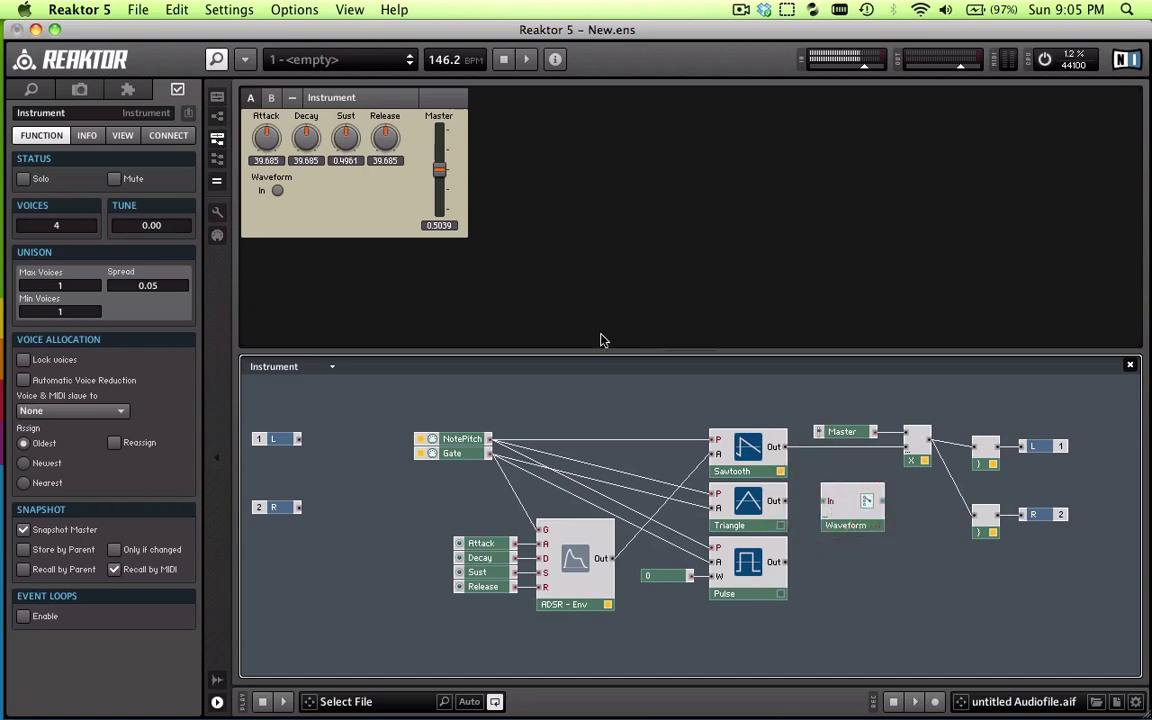
left_click(847, 516)
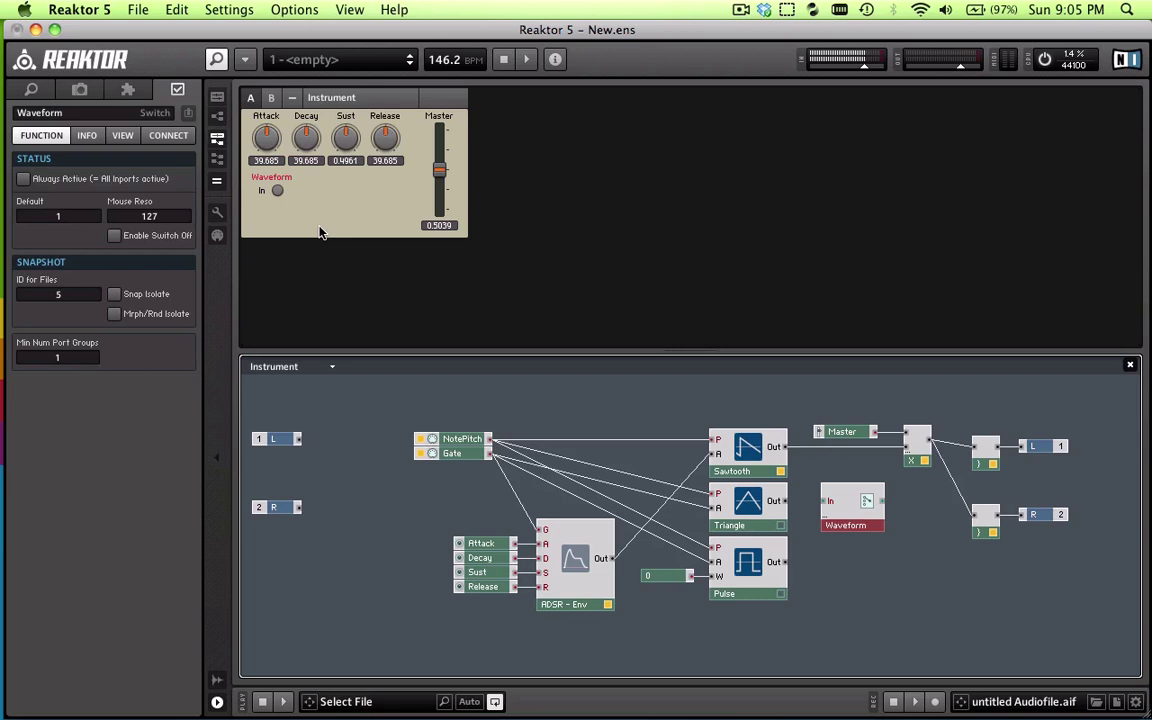
- Remove the Sawtooth-to-multiplier wire and connect Sawtooth Out to Waveform's In
left_click(808, 448)
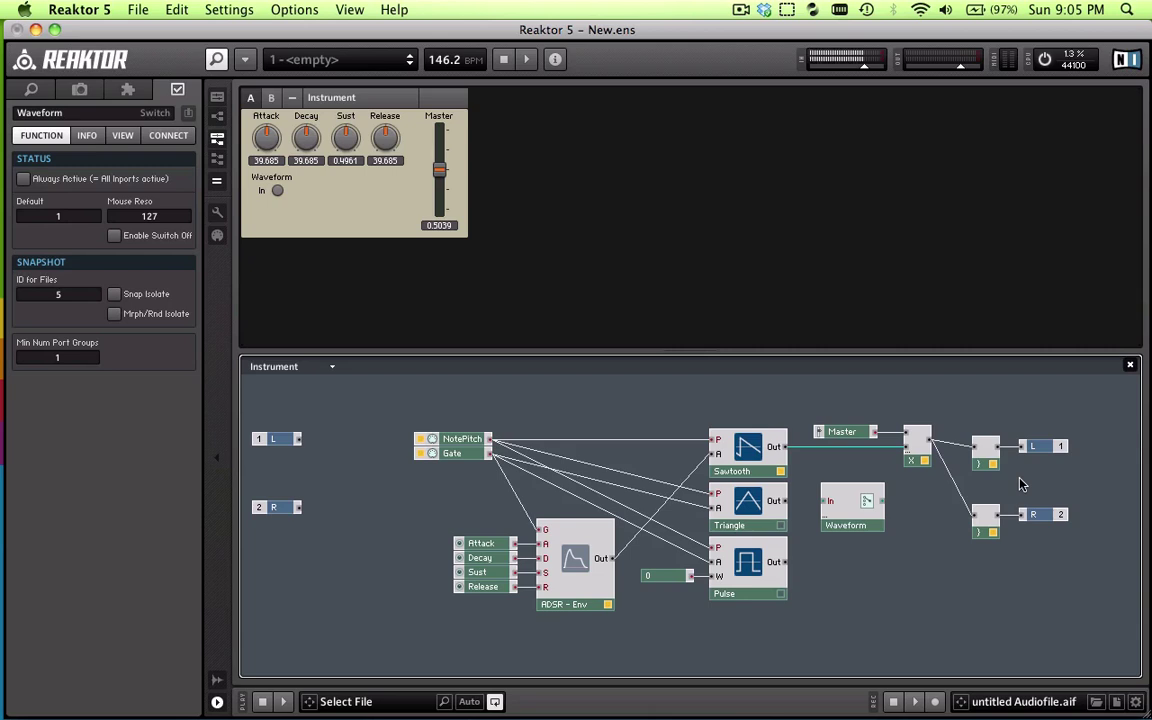
left_click(1020, 484)
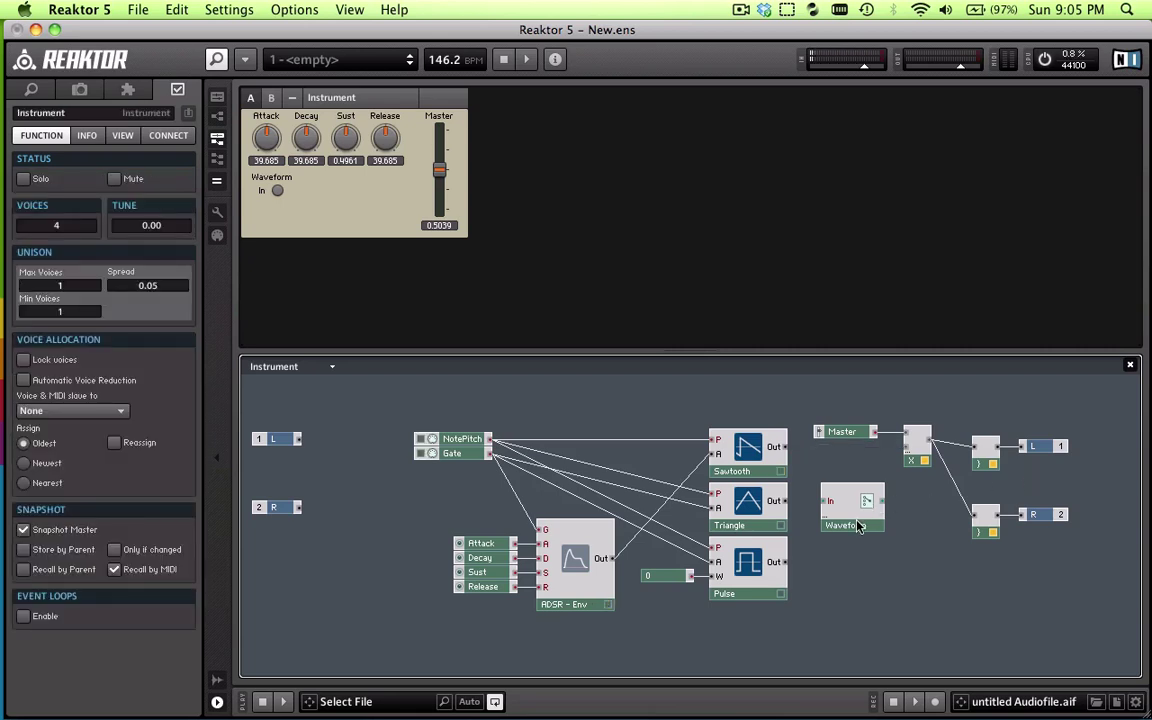
left_click_drag(857, 527, 864, 527)
left_click_drag(787, 448, 834, 500)
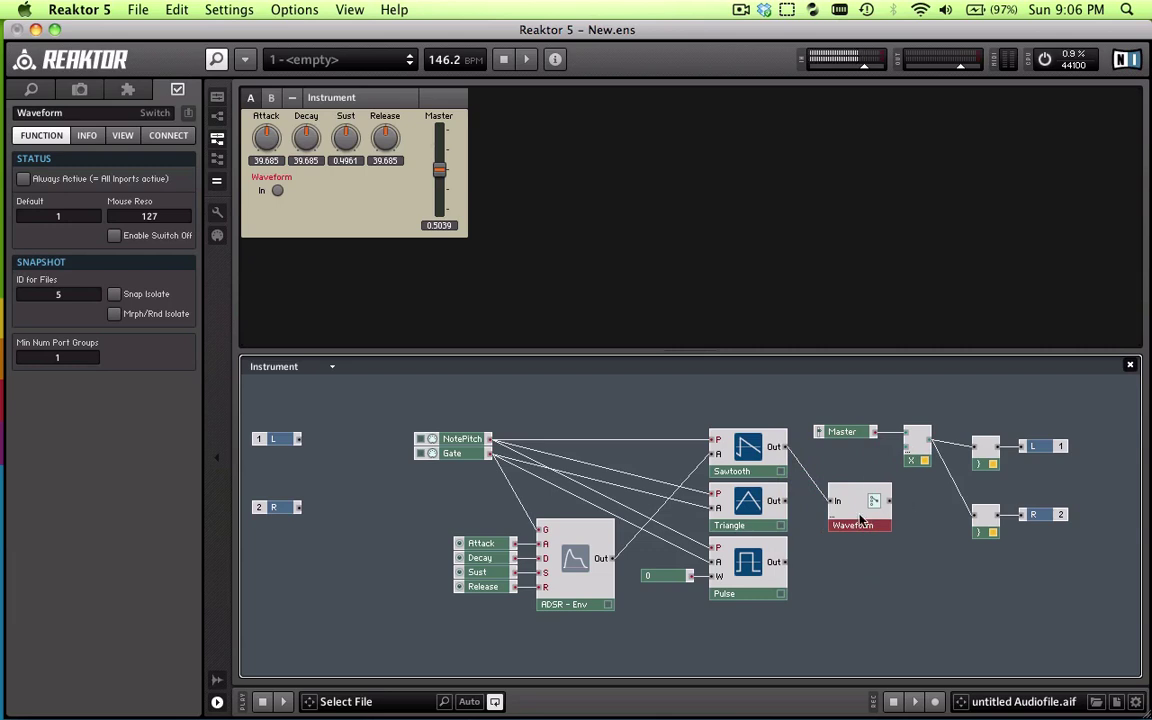
- Wire Triangle's output into a new second input on the Waveform switch
left_click(787, 503)
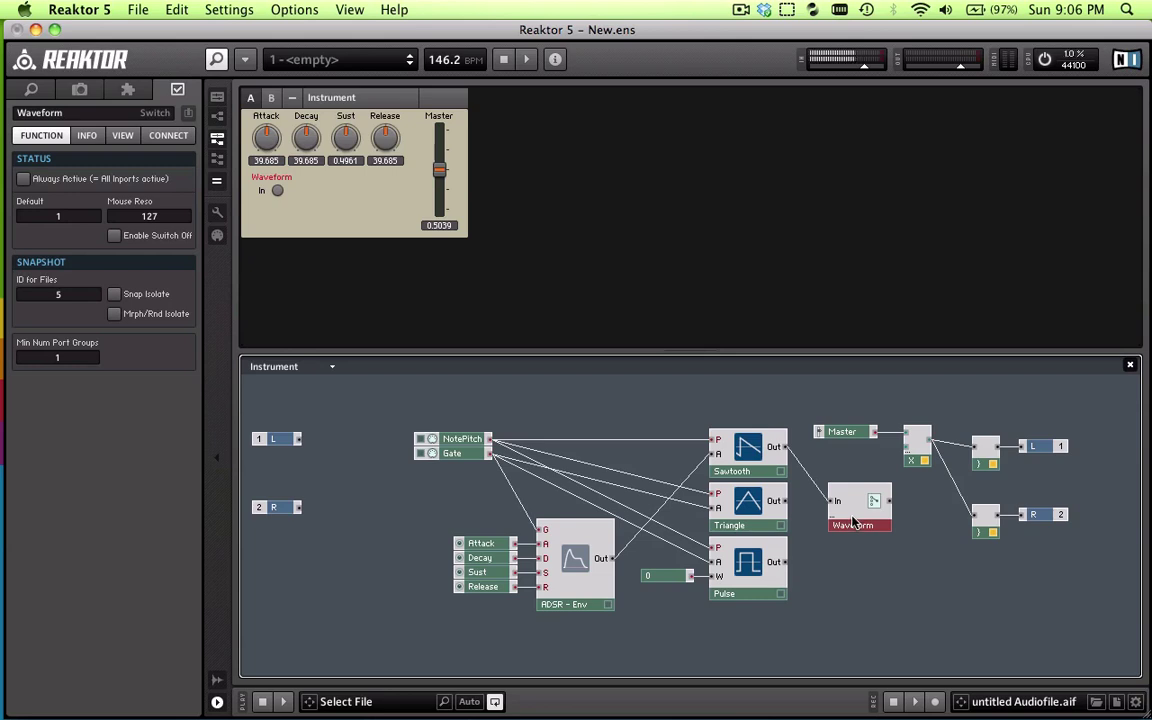
left_click_drag(789, 501, 831, 519)
left_click(786, 503)
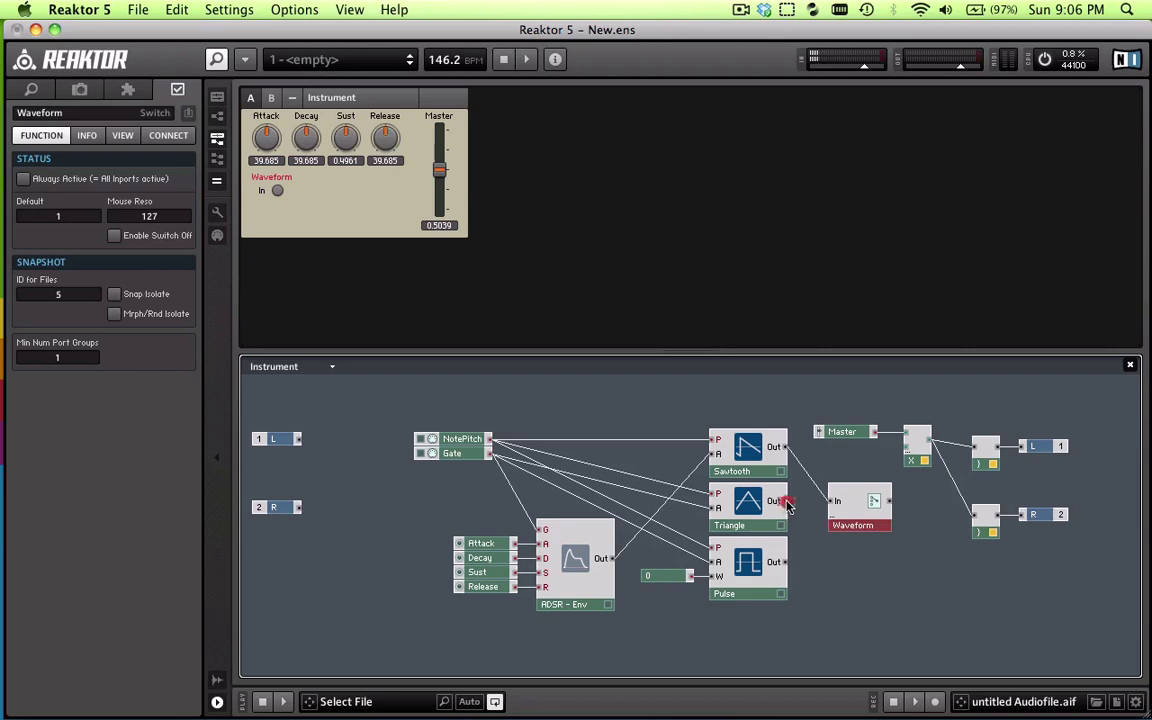
left_click_drag(797, 507, 813, 515)
key("super")
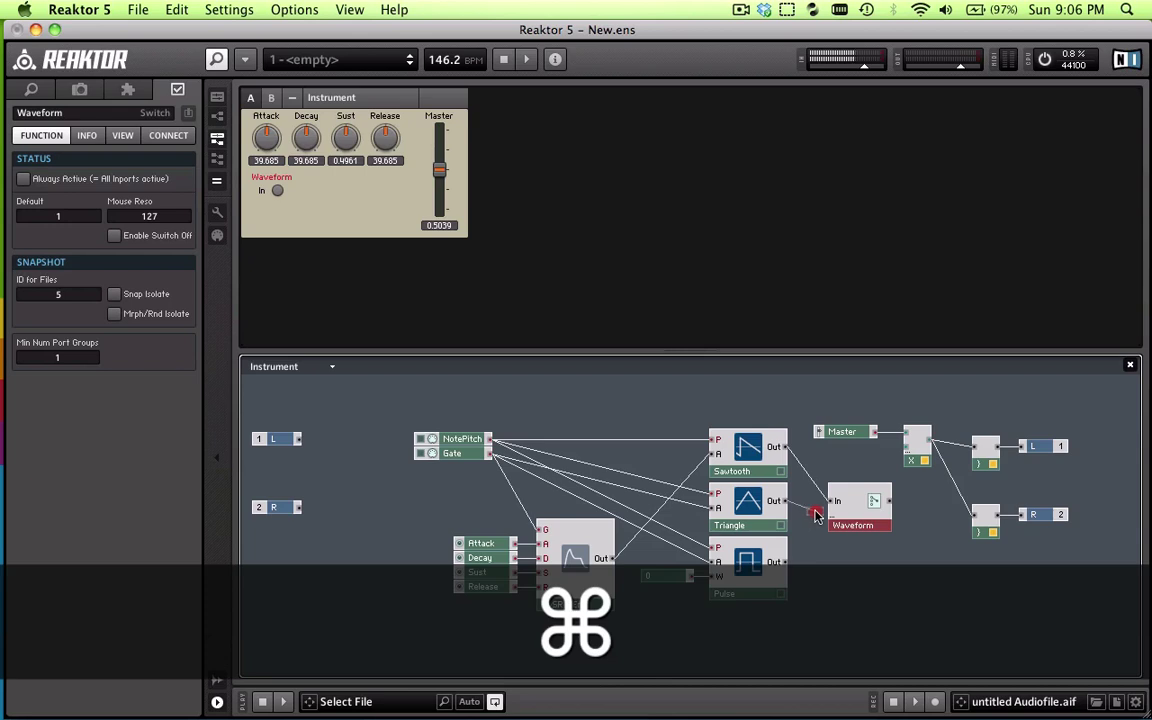
left_click_drag(816, 515, 821, 518)
left_click_drag(819, 515, 833, 517)
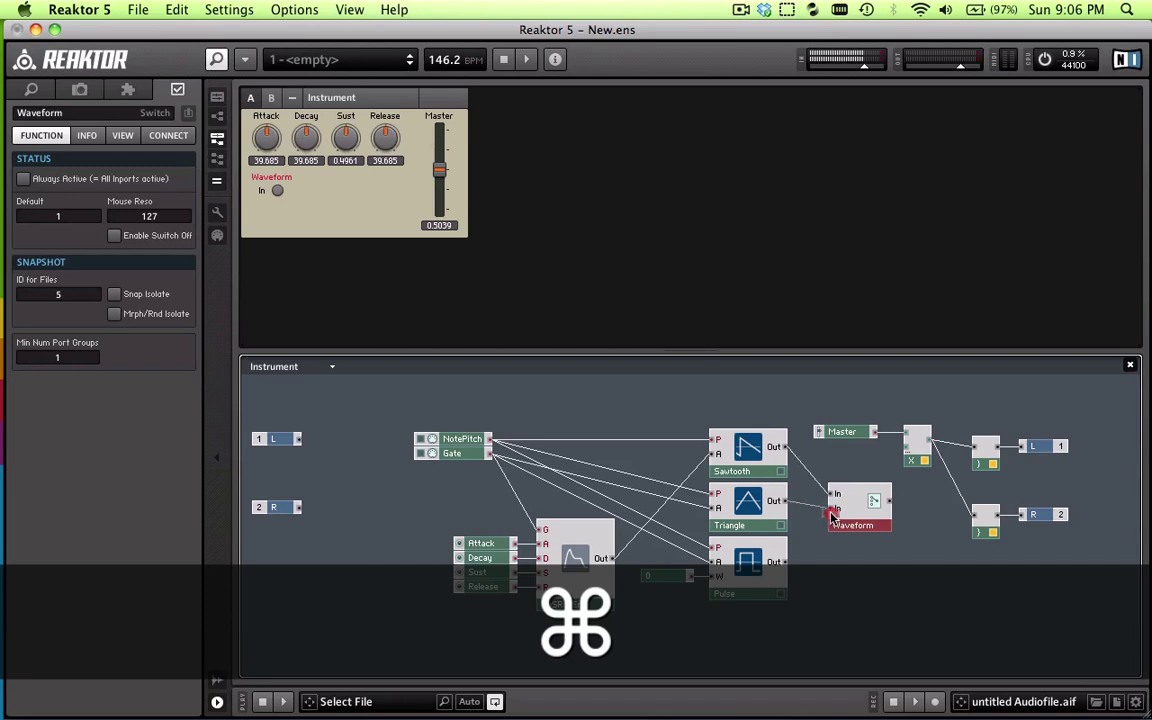
left_click_drag(832, 518, 834, 516)
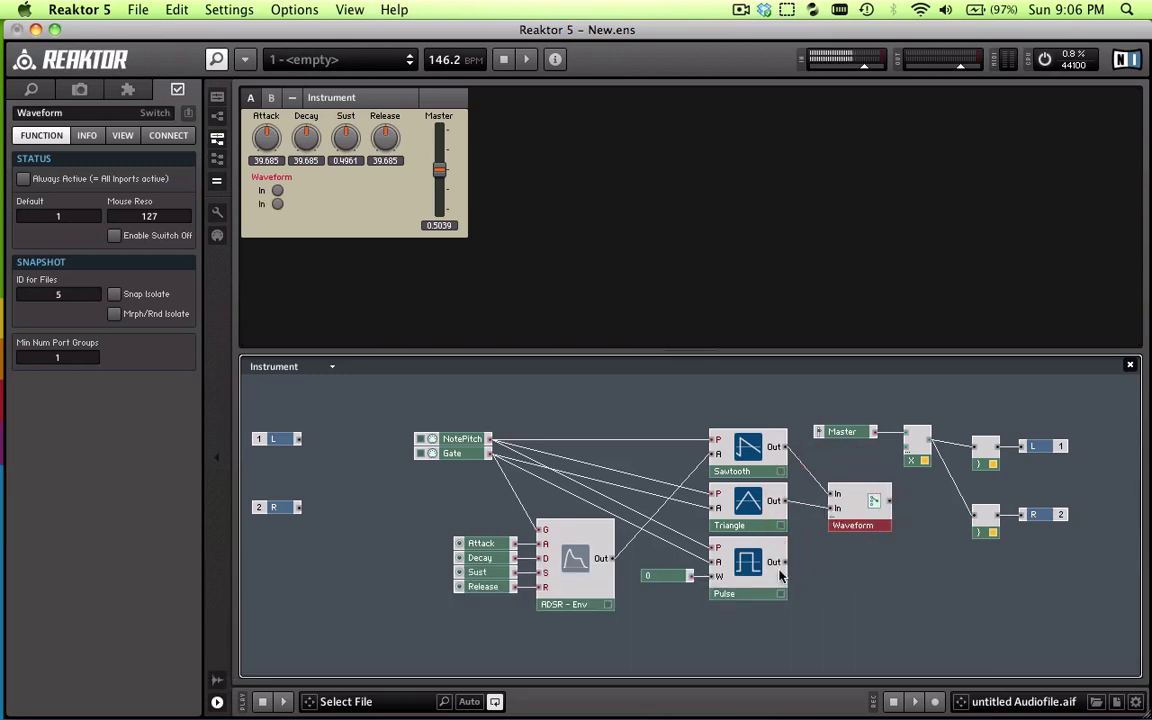
- Wire Pulse's output into a third Waveform input
left_click_drag(786, 564, 818, 520)
left_click(830, 508)
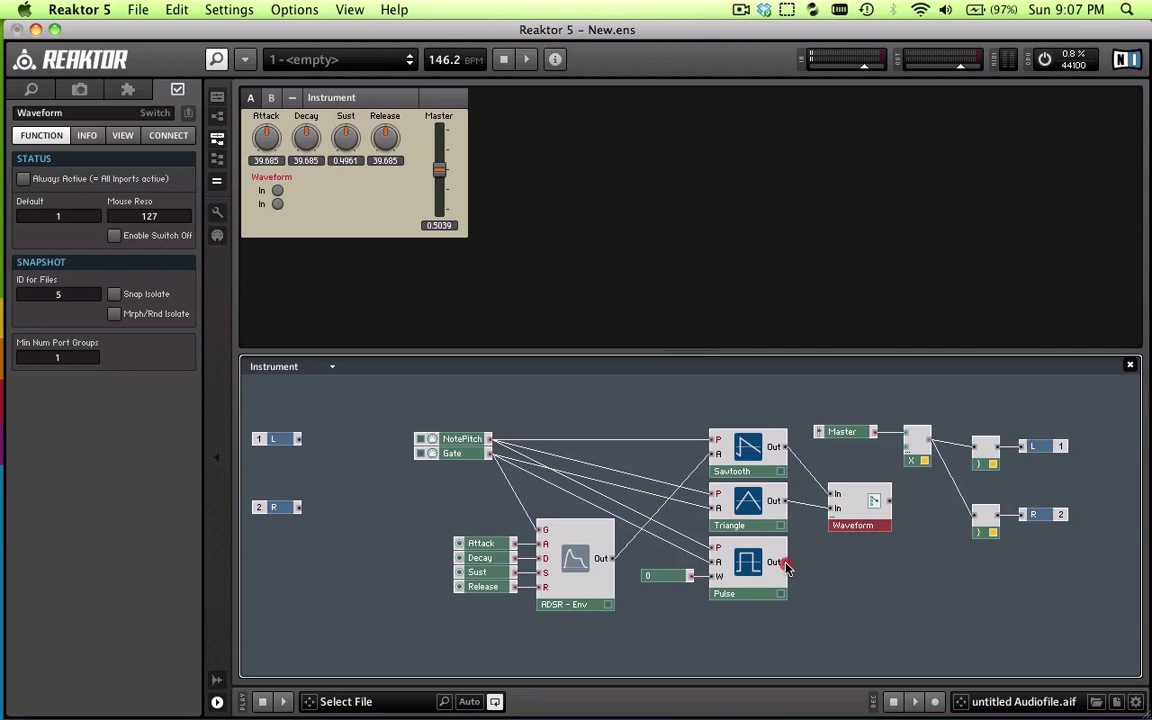
left_click_drag(798, 562, 904, 446)
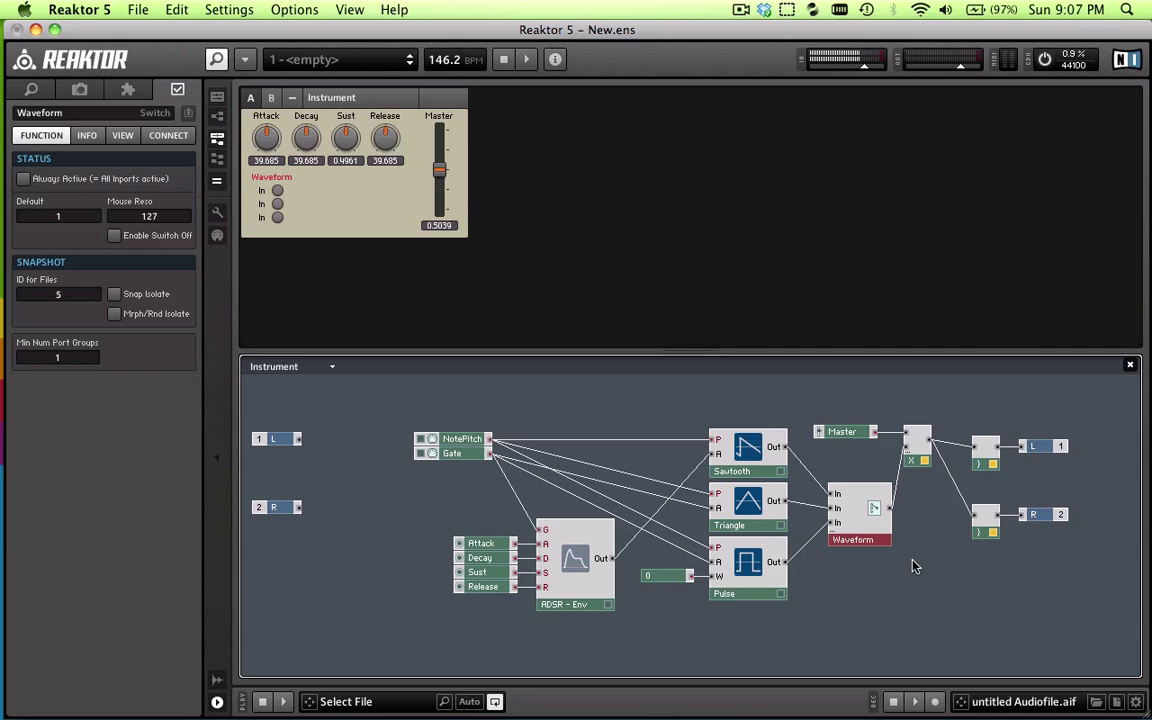
left_click_drag(830, 393, 882, 408)
- Label the Waveform switch's first input 'Saw'
left_click(856, 507)
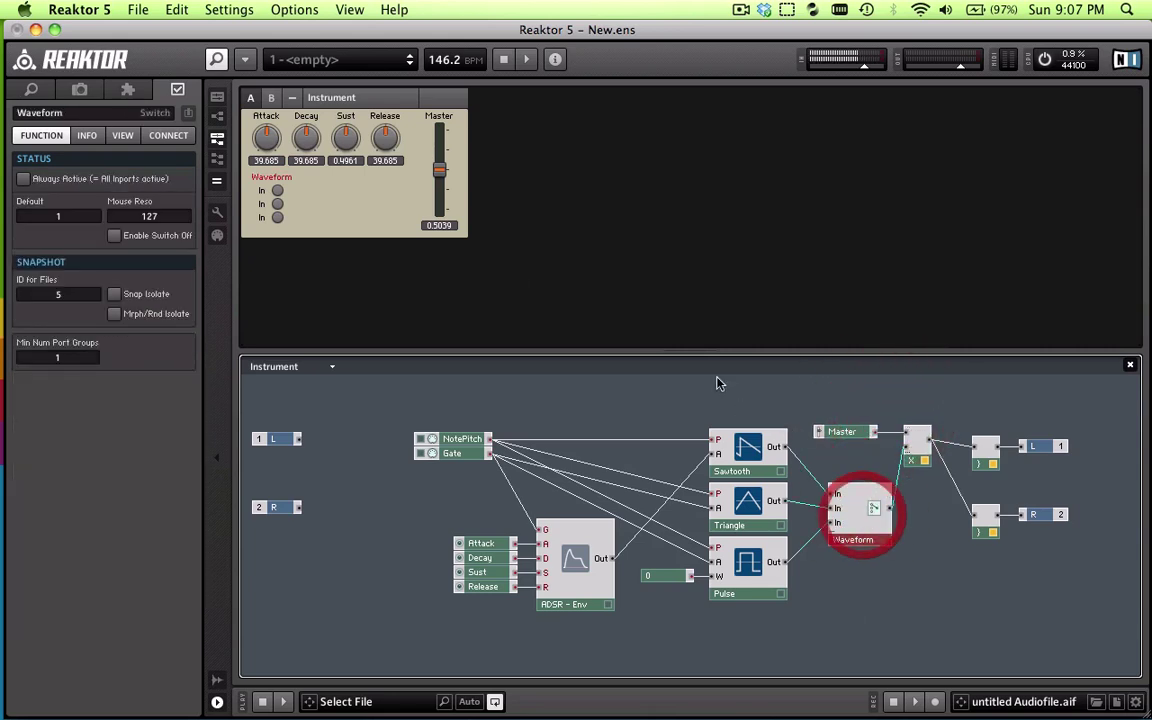
left_click(266, 192)
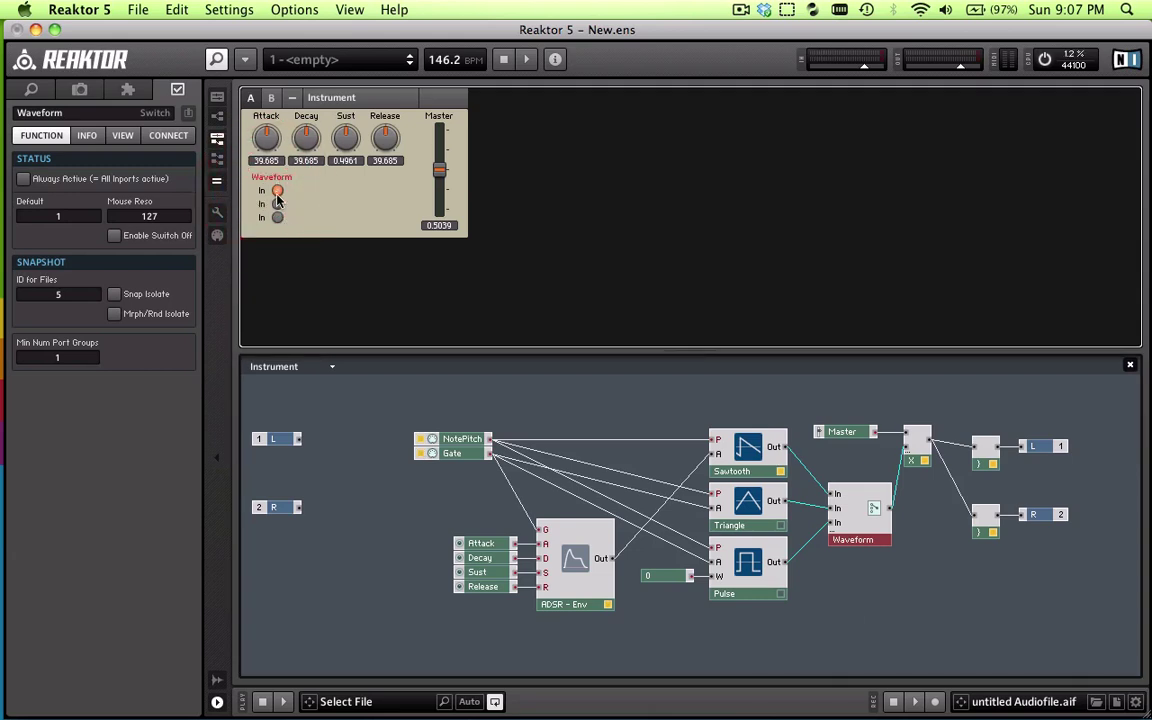
left_click(848, 500)
left_click(265, 194)
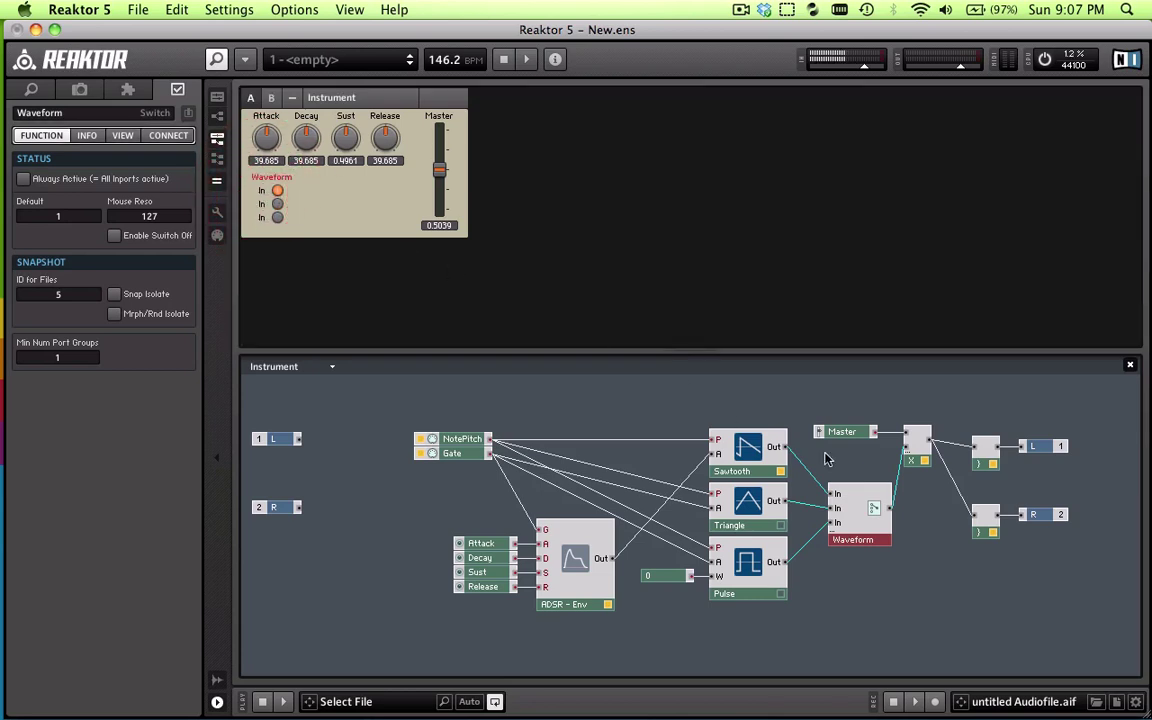
left_click(840, 497)
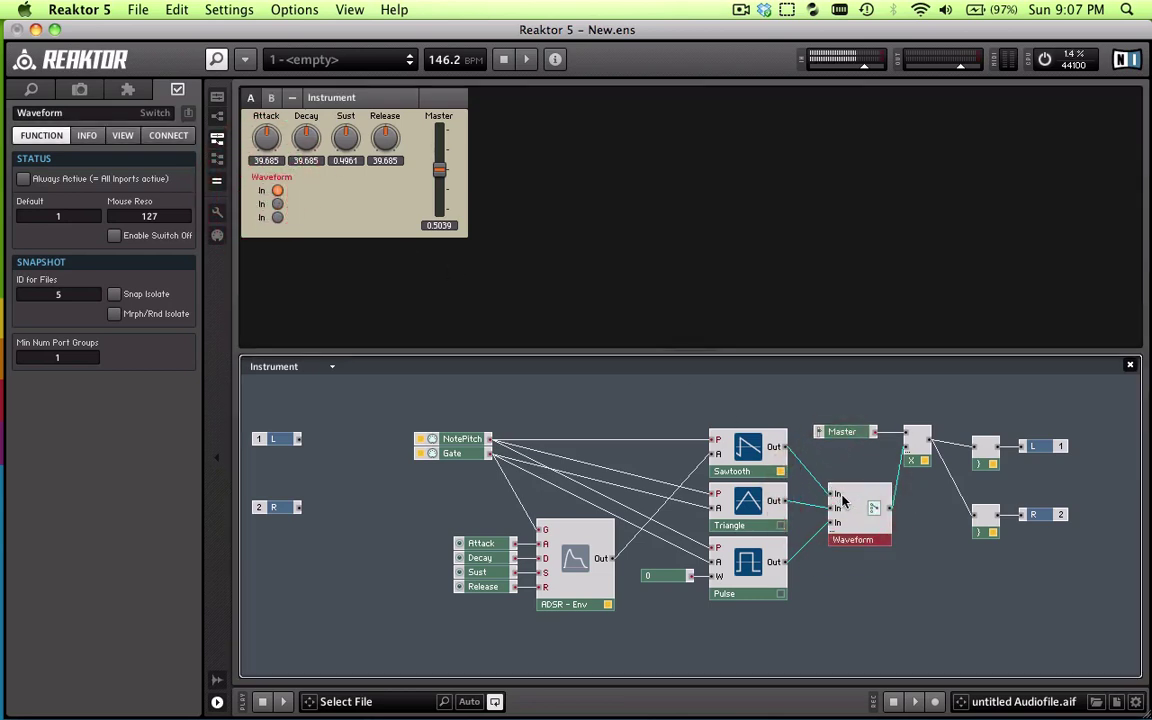
left_click(838, 496)
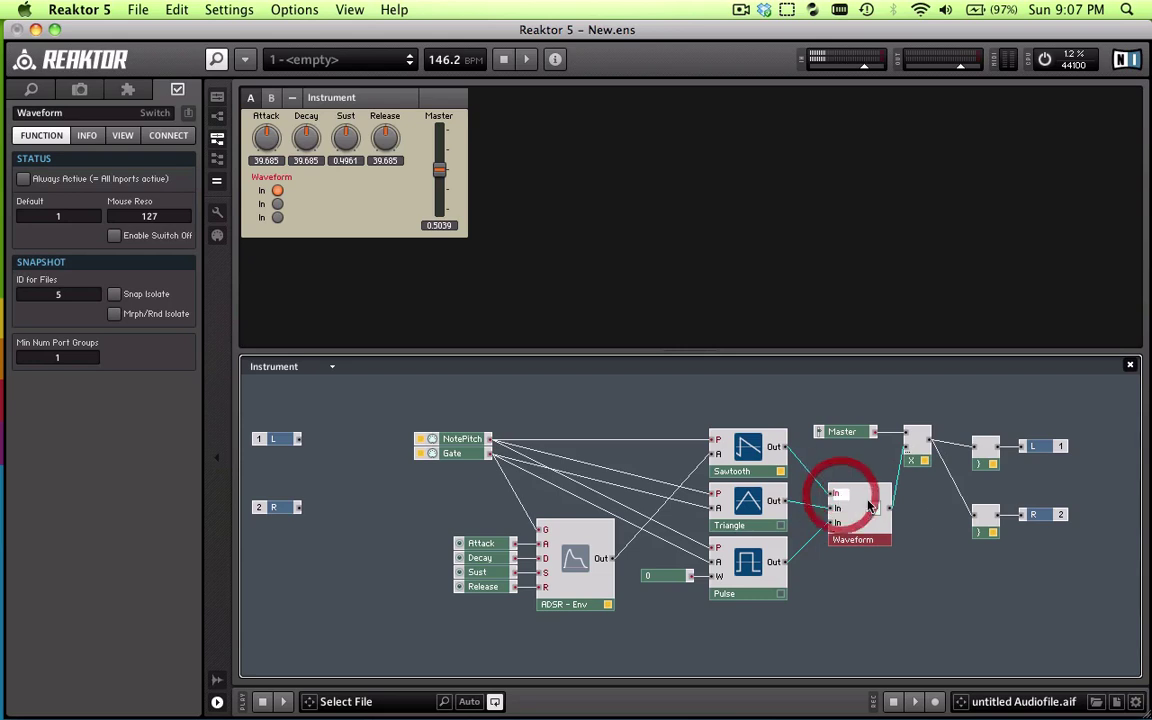
key("shift")
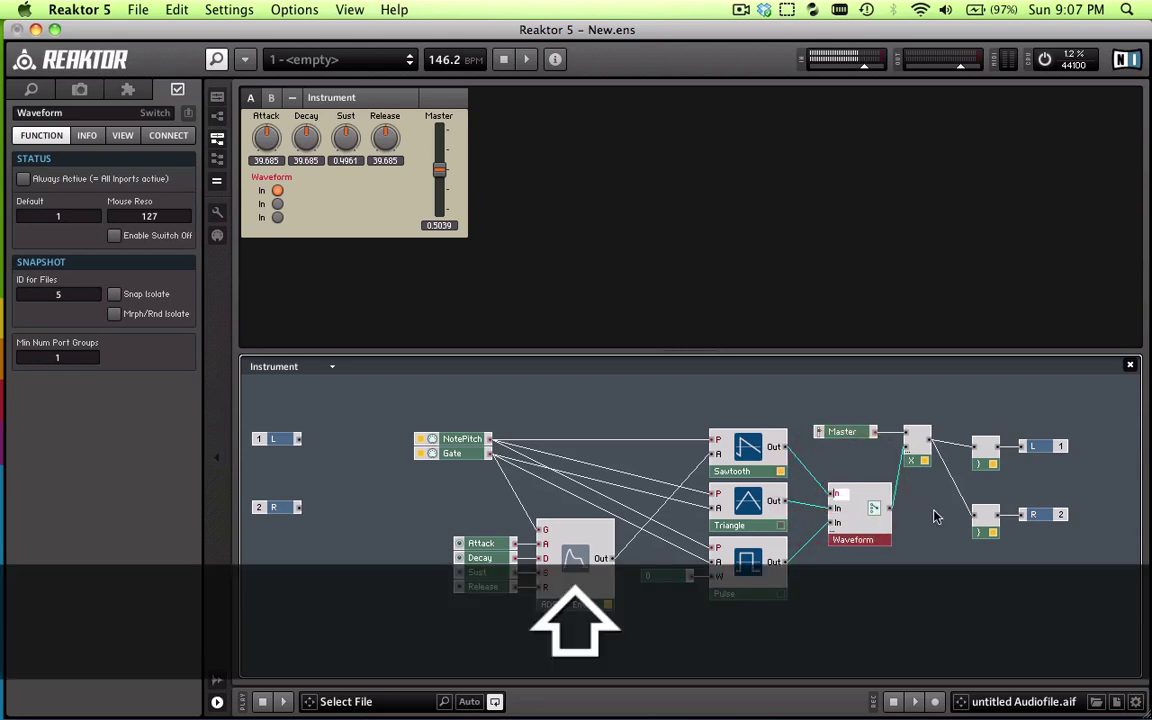
type("Sa")
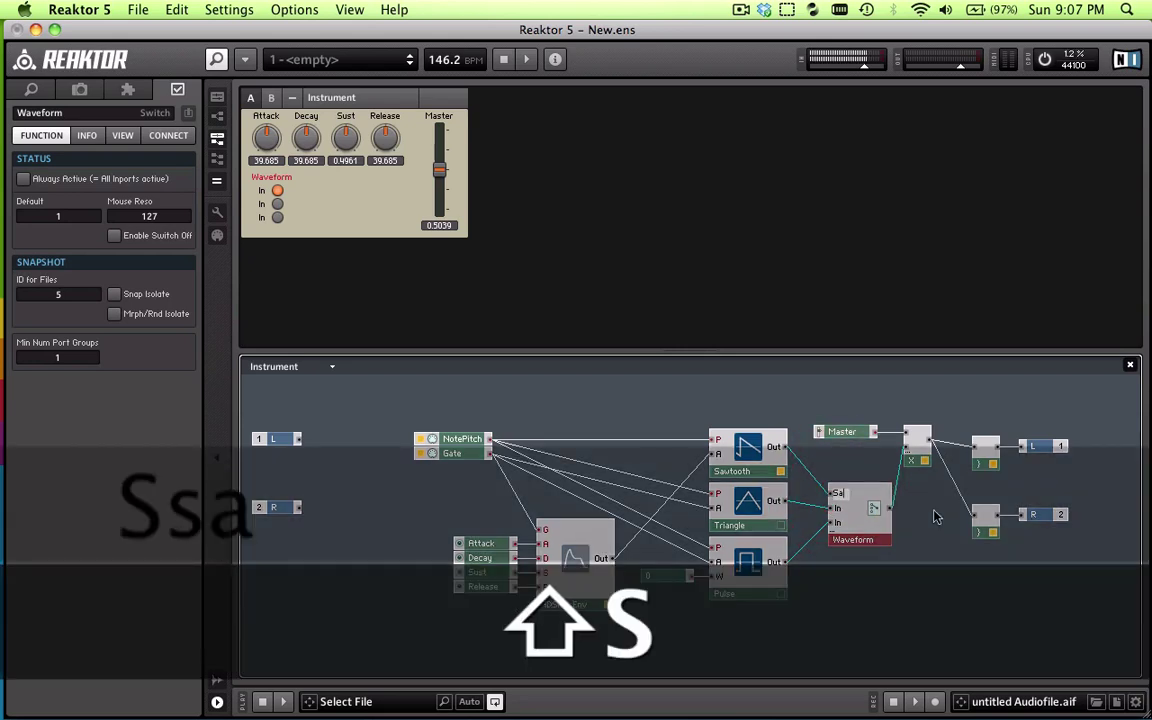
type("w")
key("Return")
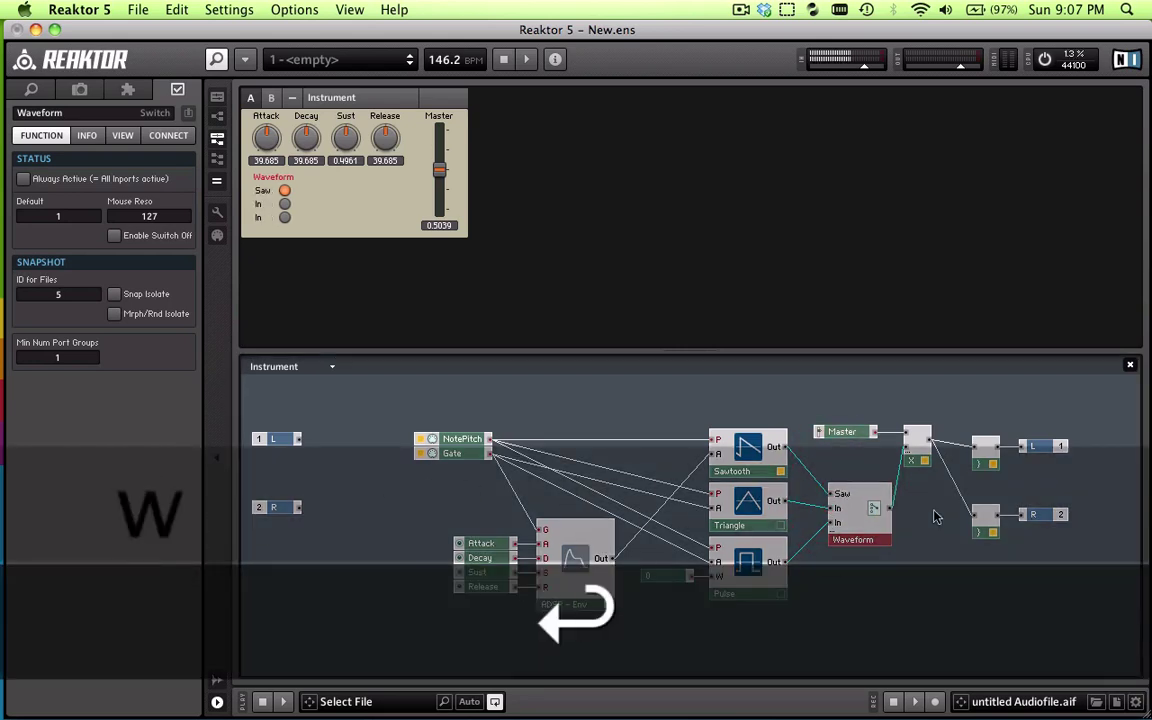
- Label the second and third Waveform inputs 'Tri' and 'Squ'
left_click(765, 510)
double_click(840, 512)
type("Tri")
key("Return")
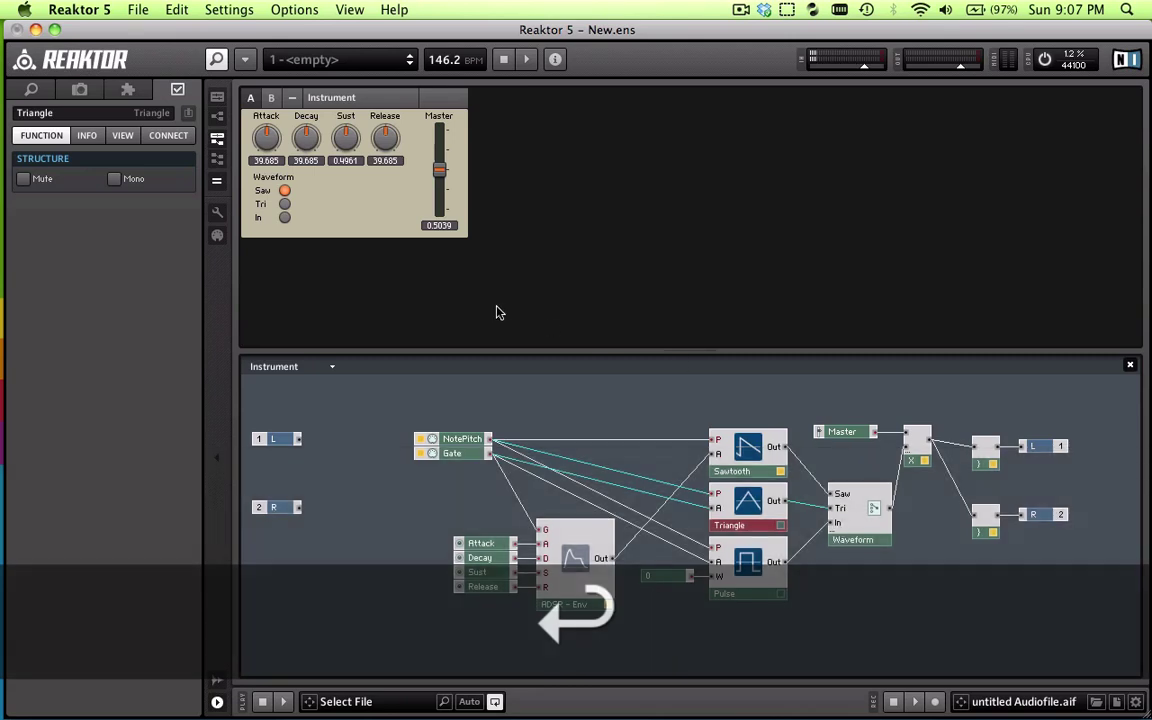
double_click(840, 525)
type("Squ")
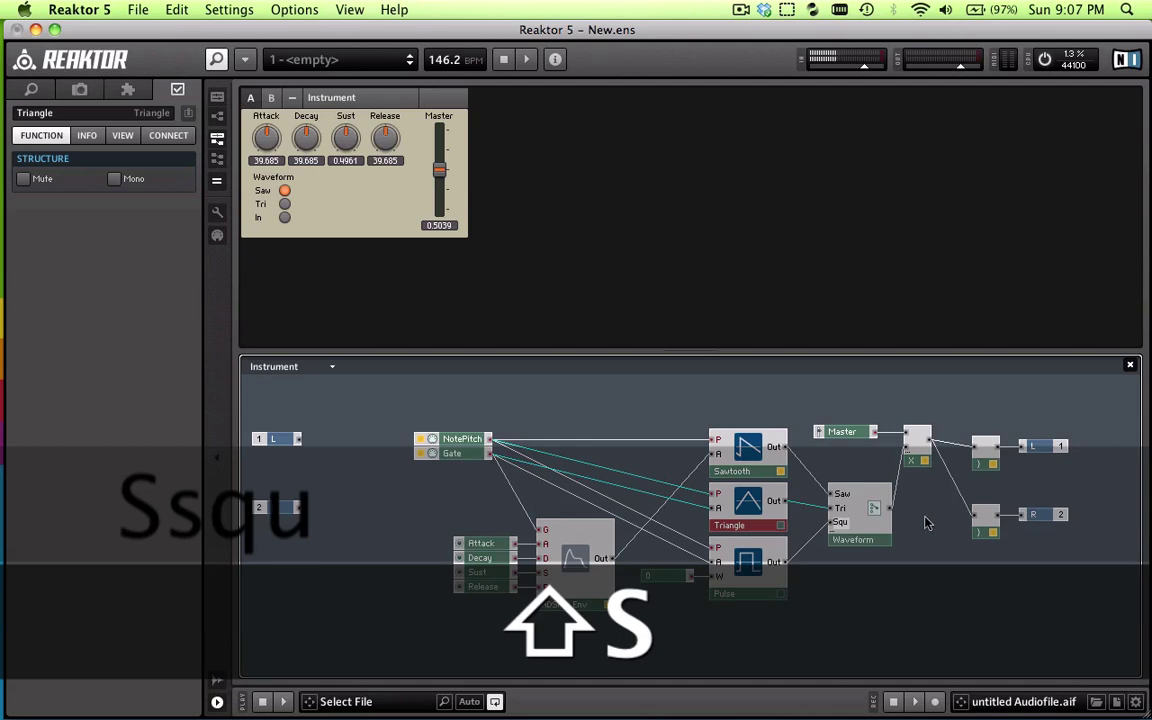
key("Return")
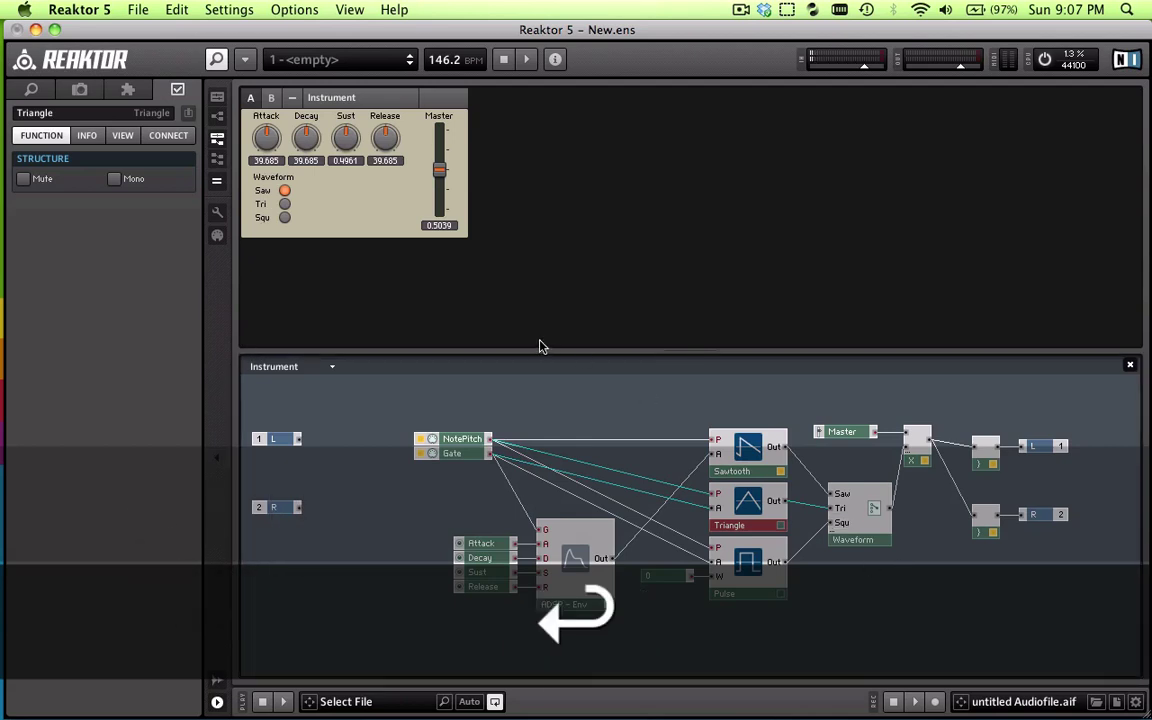
left_click(258, 205)
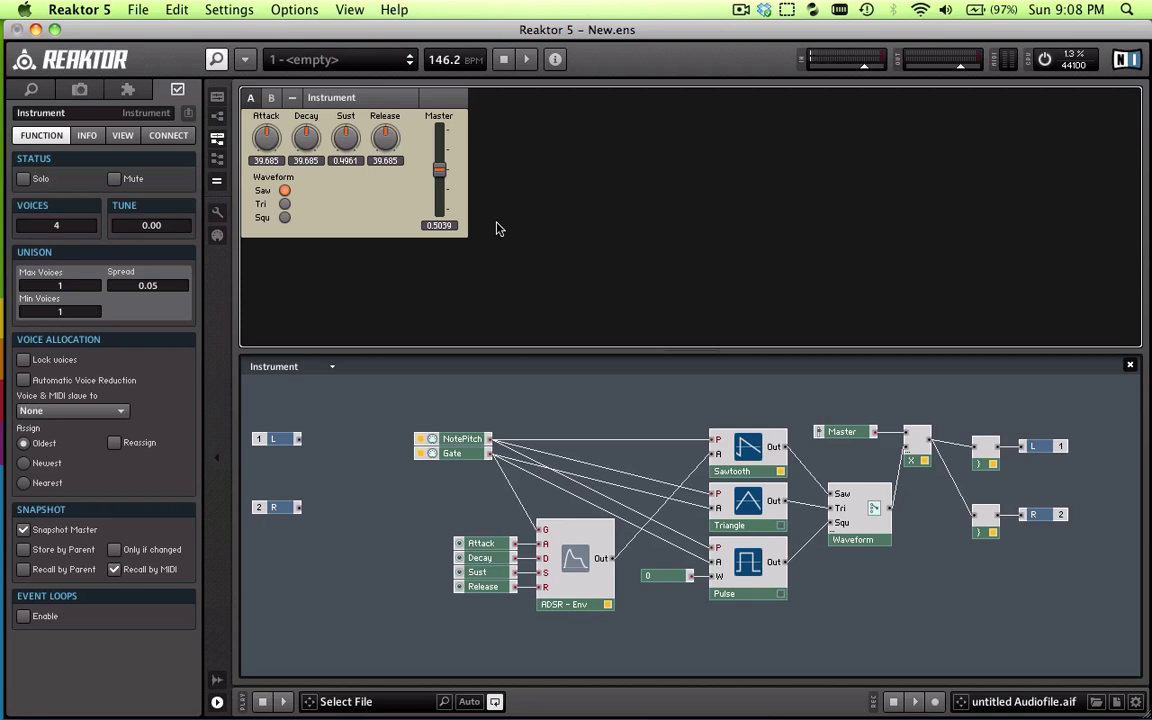
- Play test notes while cycling the Waveform switch through Saw, Tri and Squ
key("z")
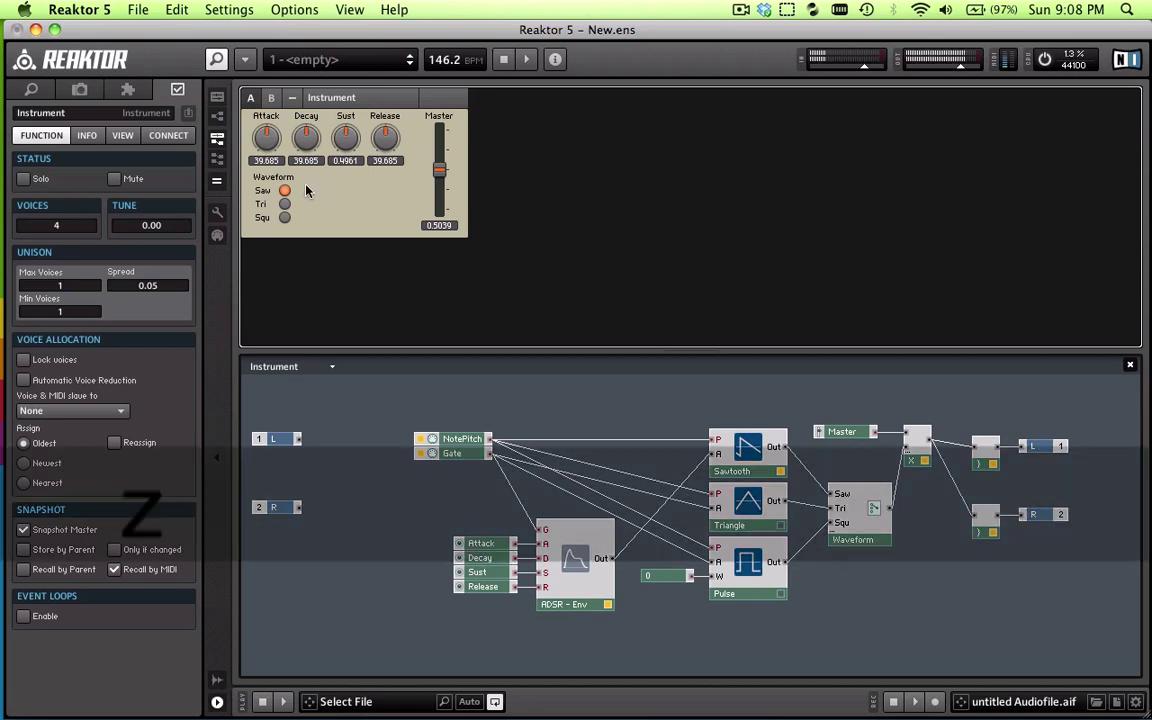
key("b")
key("n")
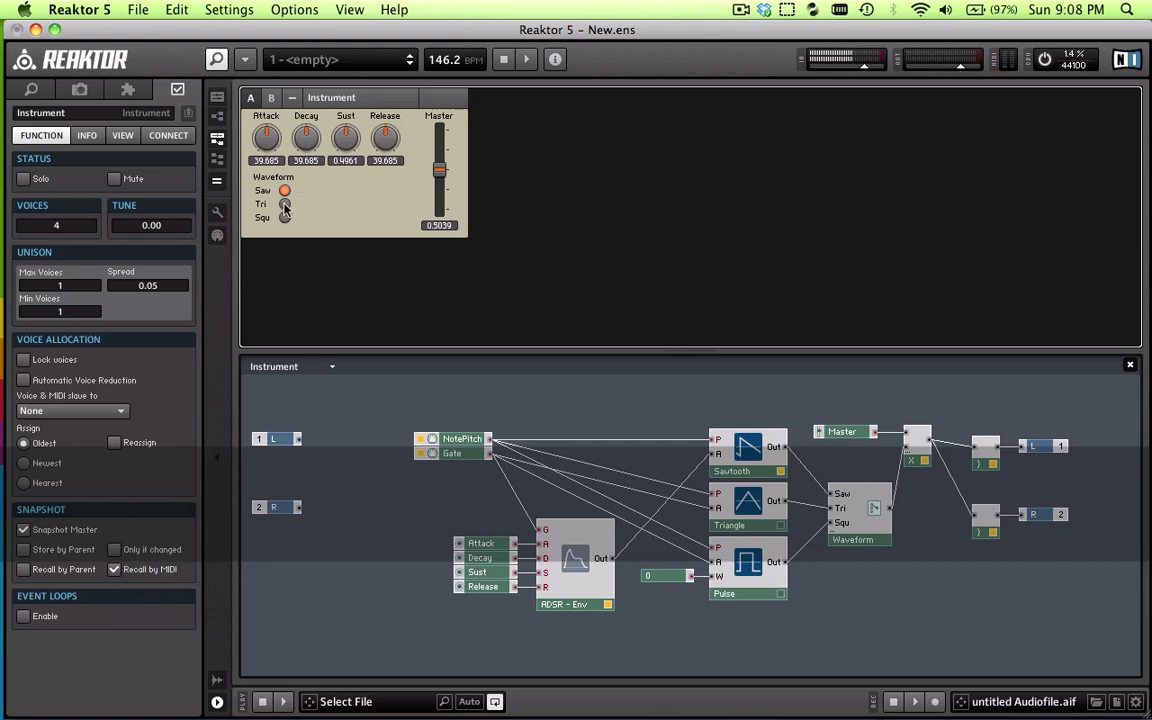
left_click(285, 205)
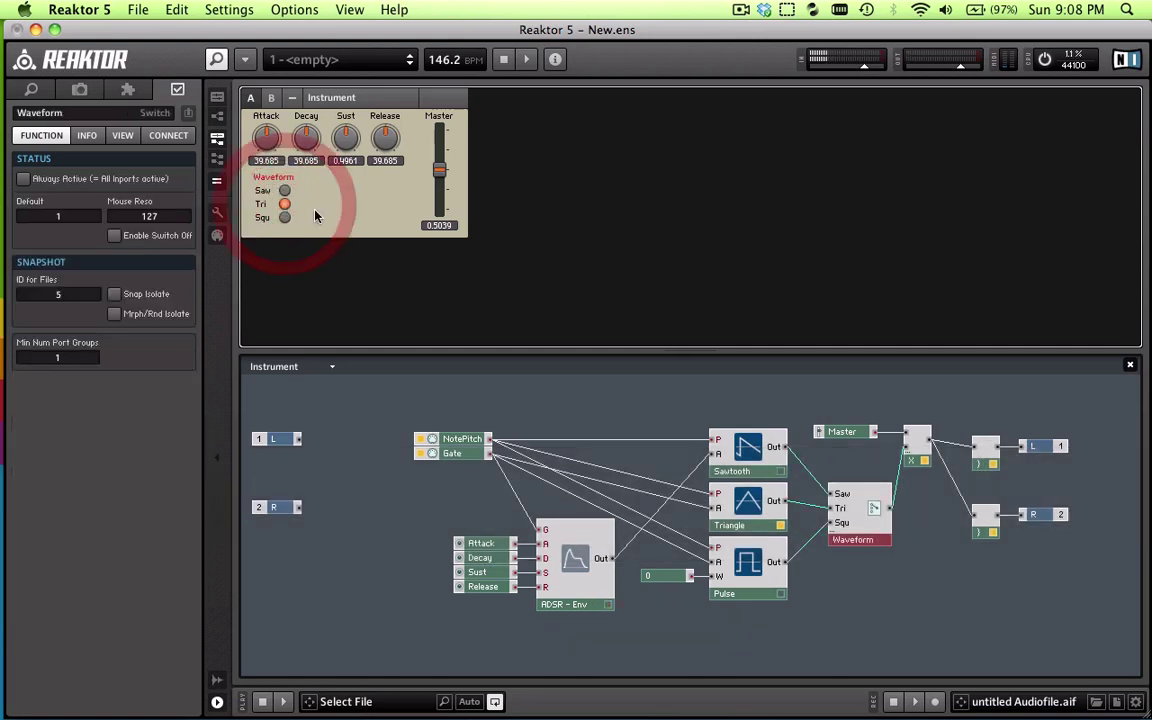
left_click(750, 500)
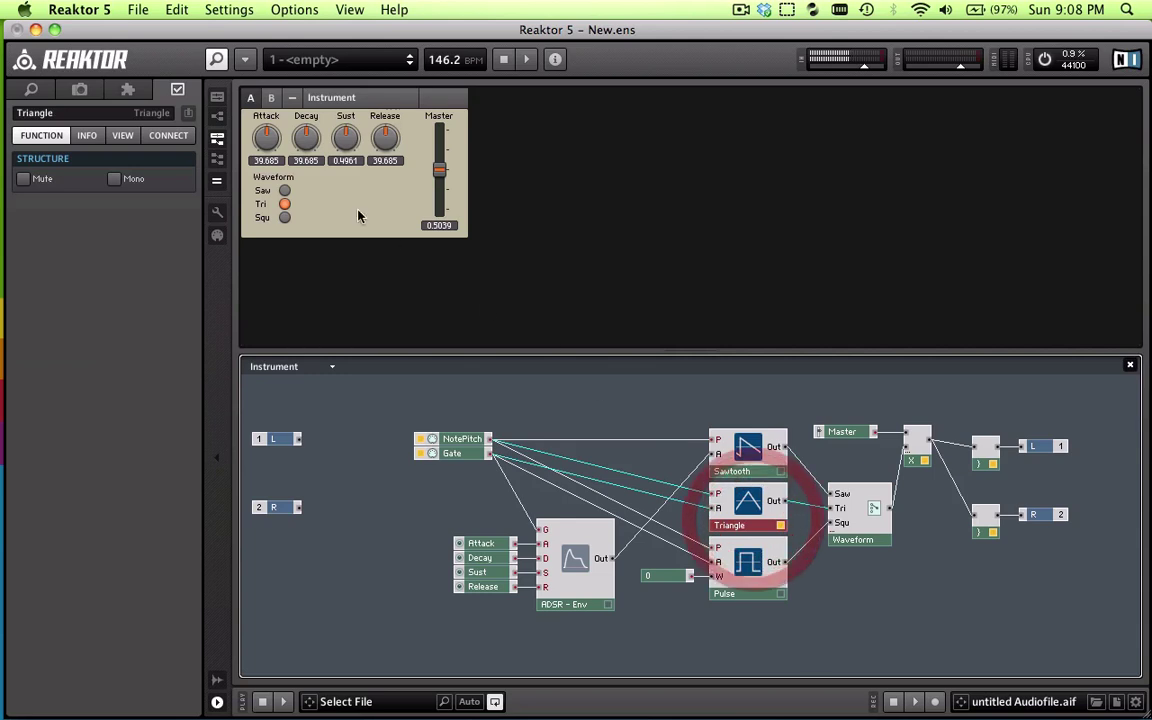
left_click(285, 191)
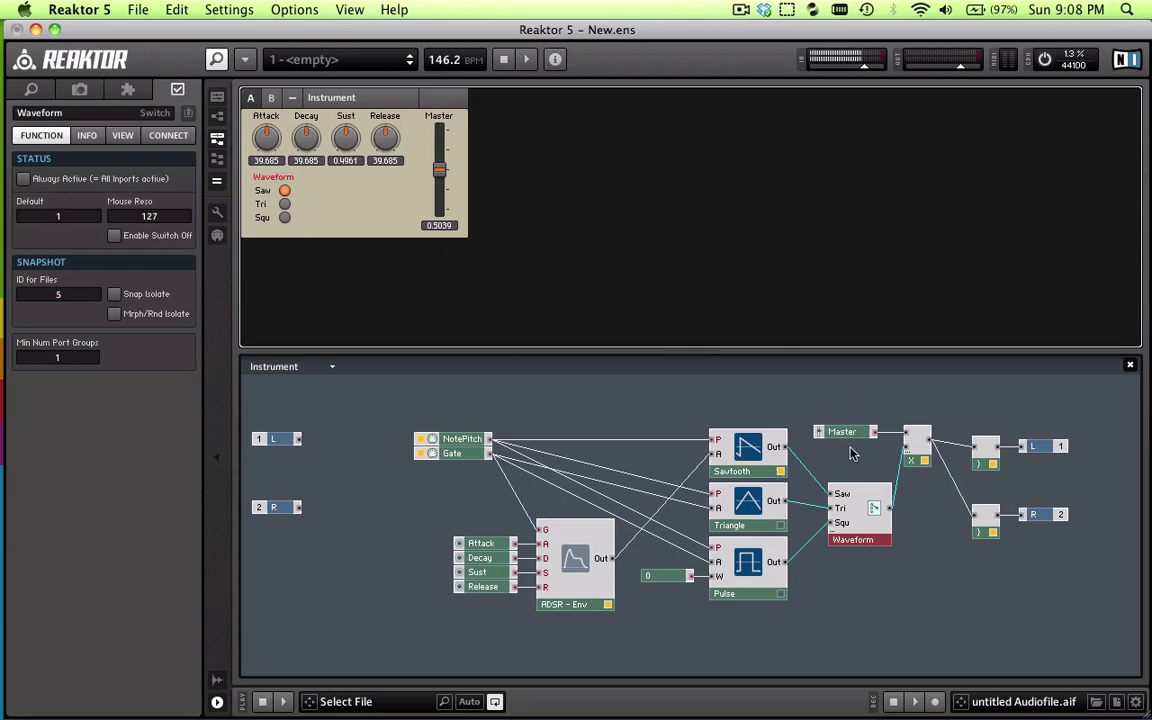
left_click(286, 205)
left_click(285, 217)
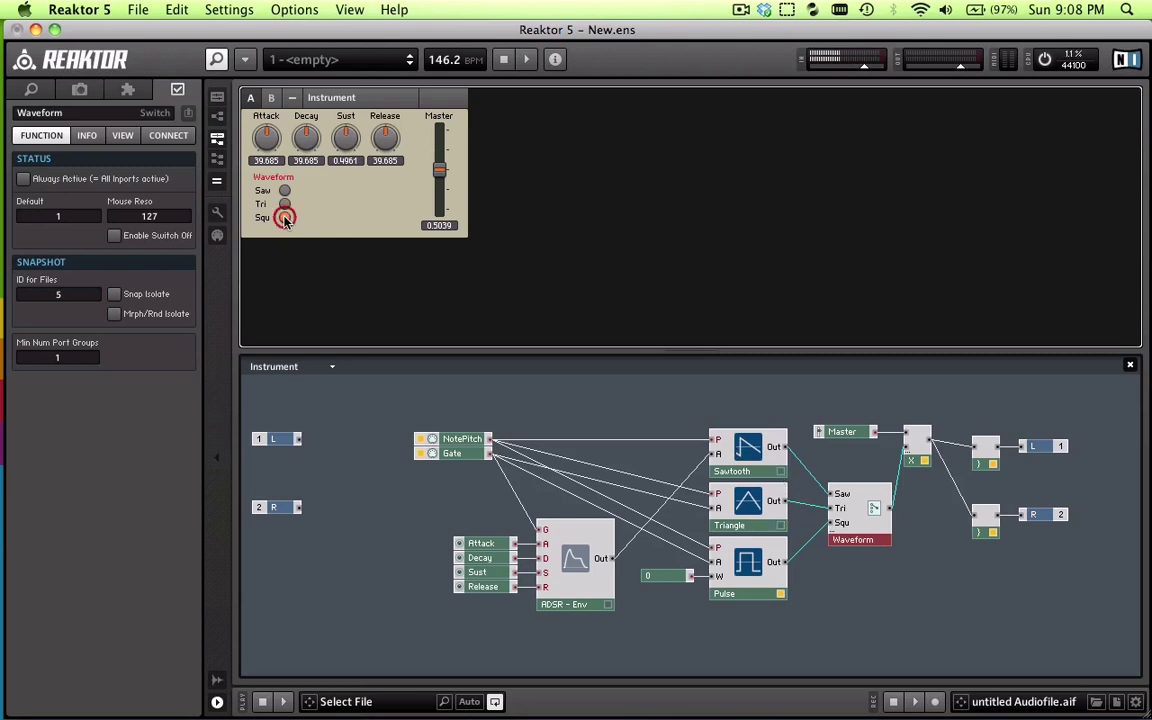
left_click(285, 190)
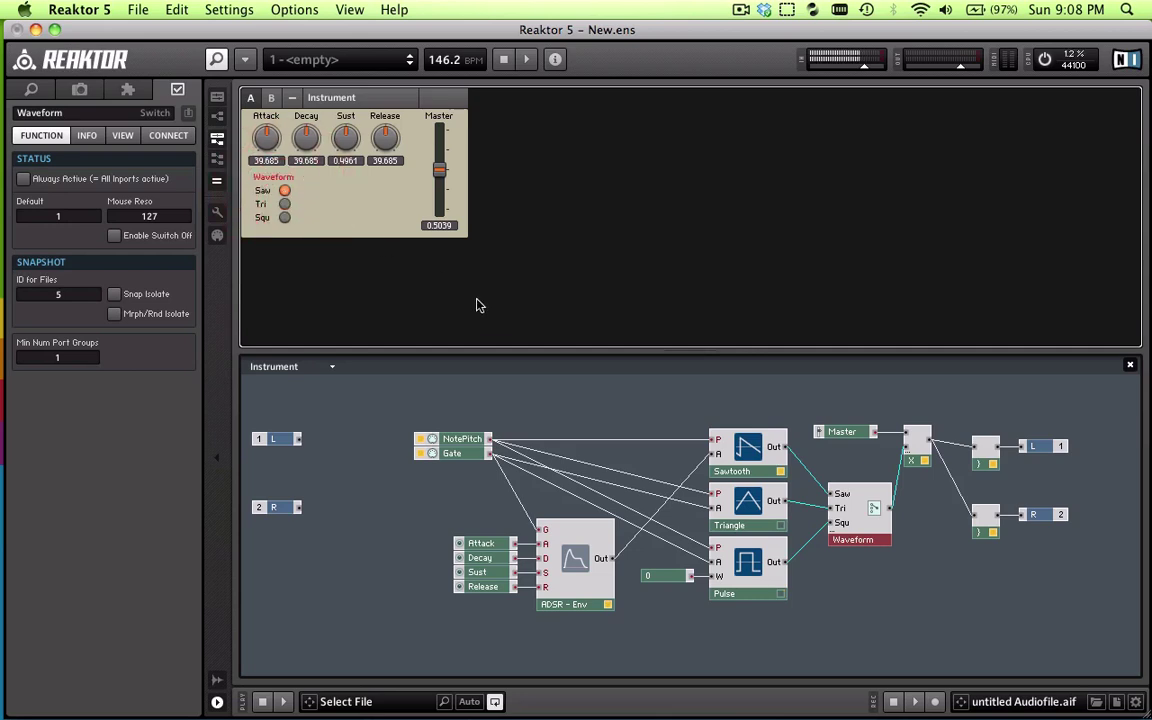
left_click(285, 204)
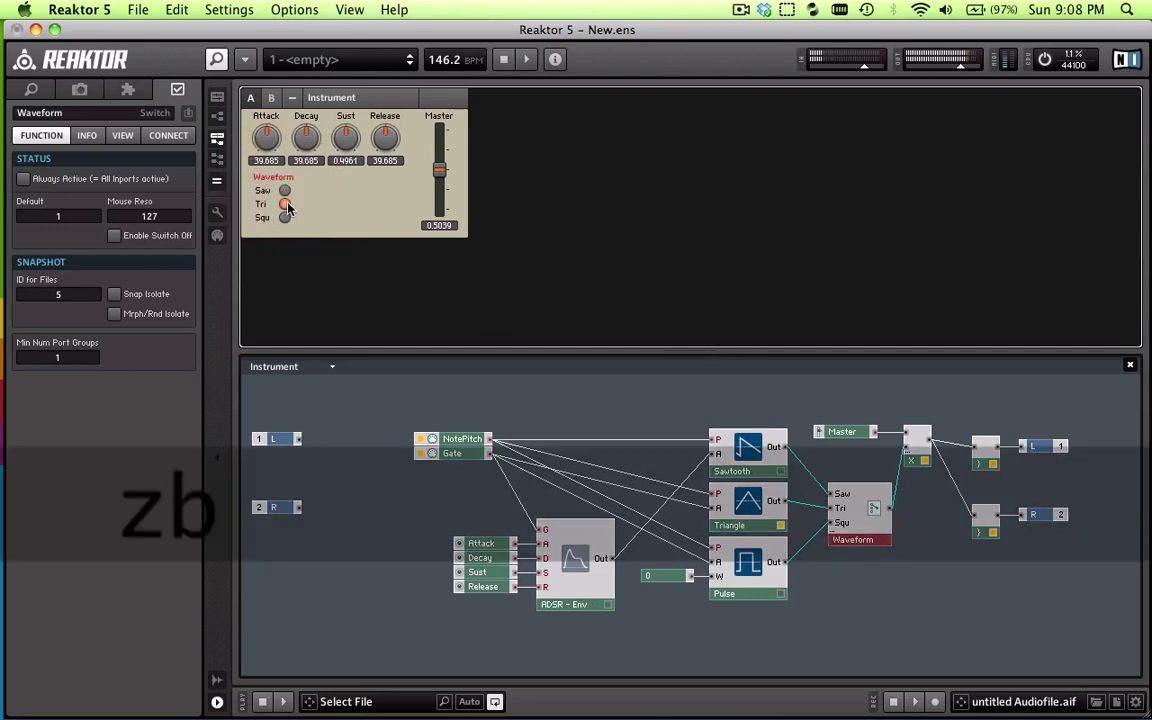
- Play notes on Tri, then switch to Squ and play more notes
key("v")
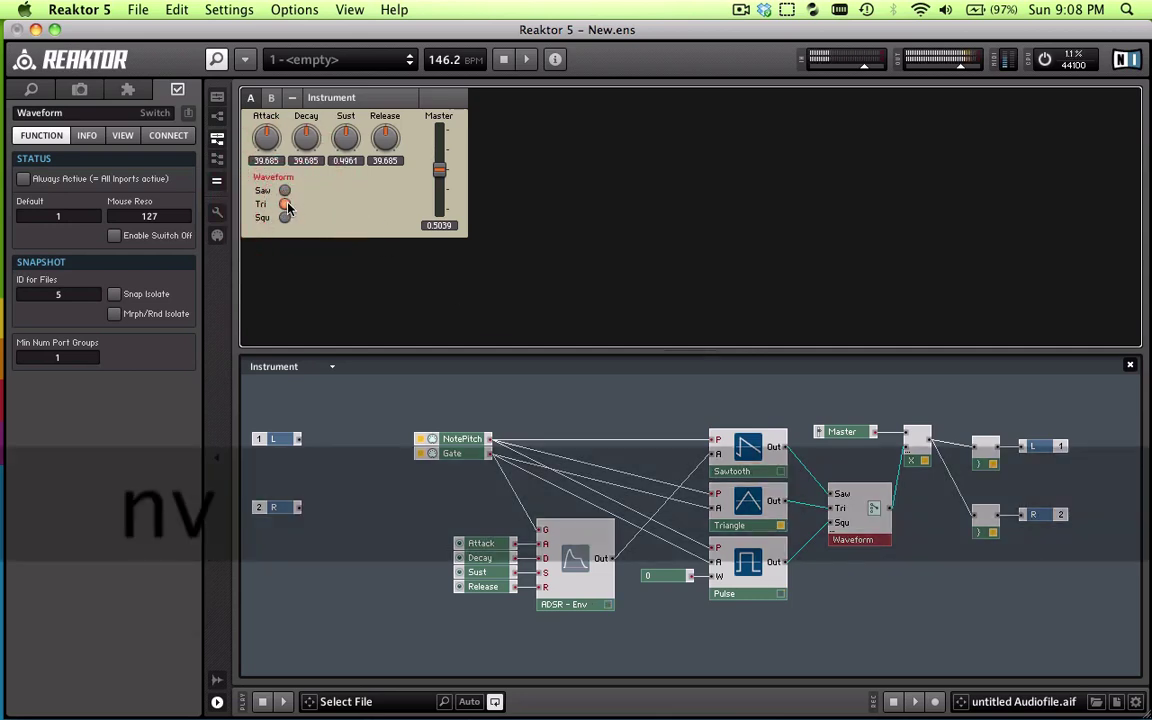
key("c")
key("v")
key("b")
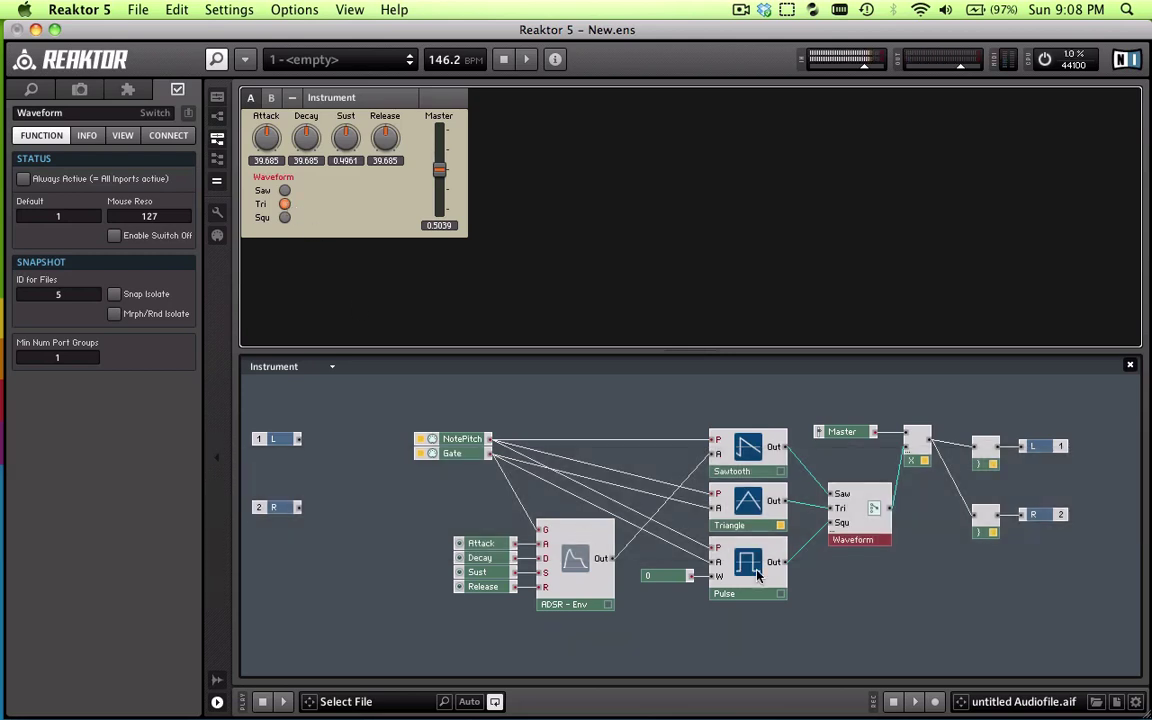
left_click(284, 219)
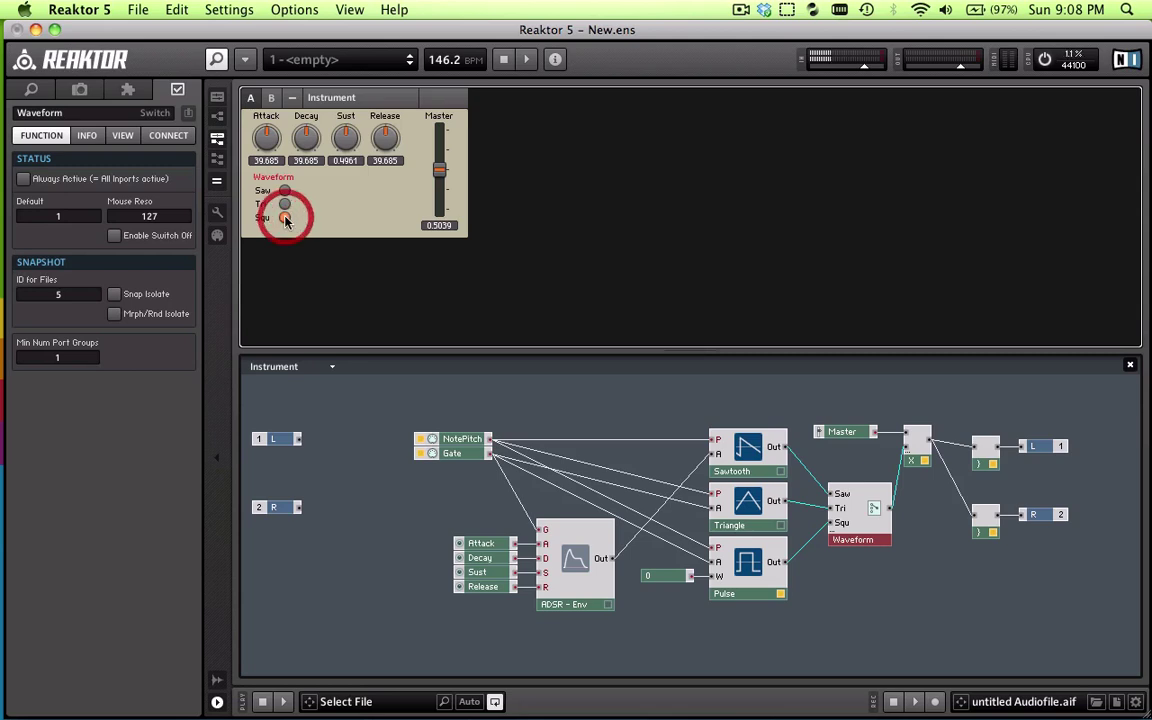
key("z")
key("b")
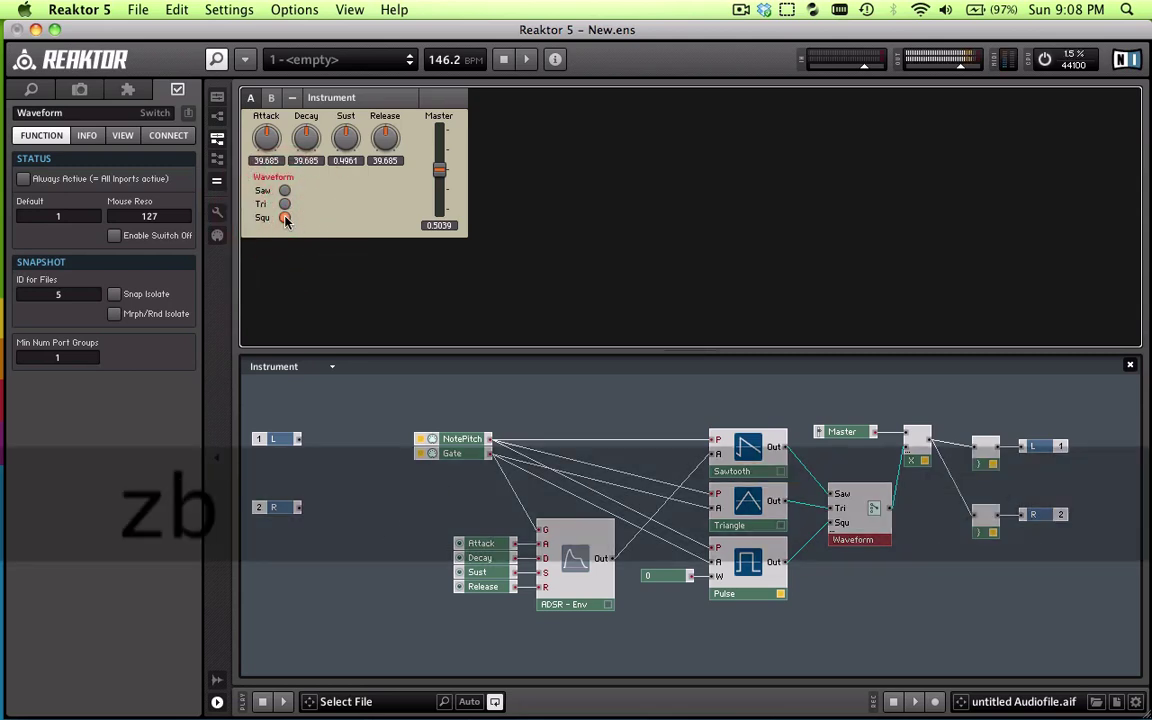
key("v")
key("c")
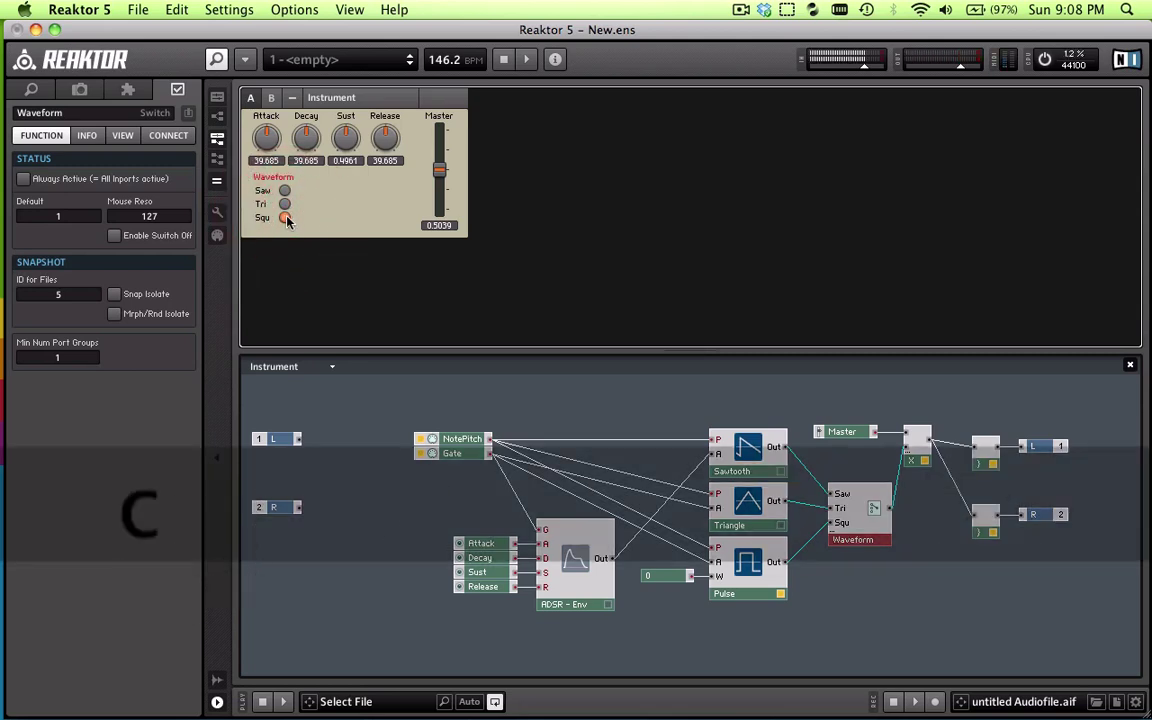